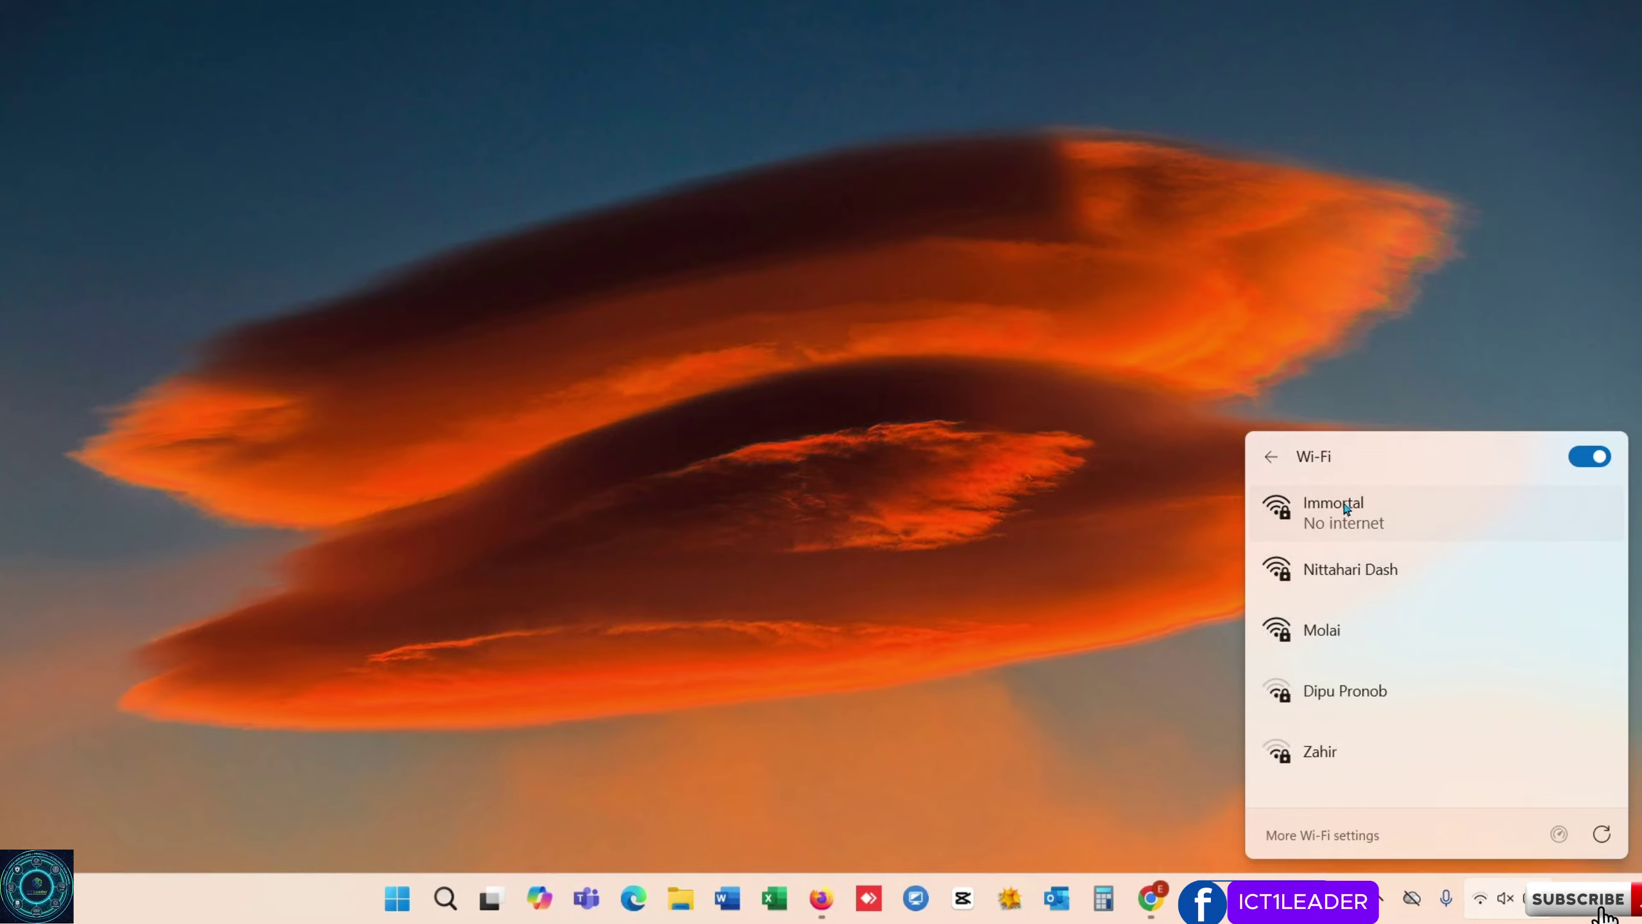
pyautogui.click(1346, 508)
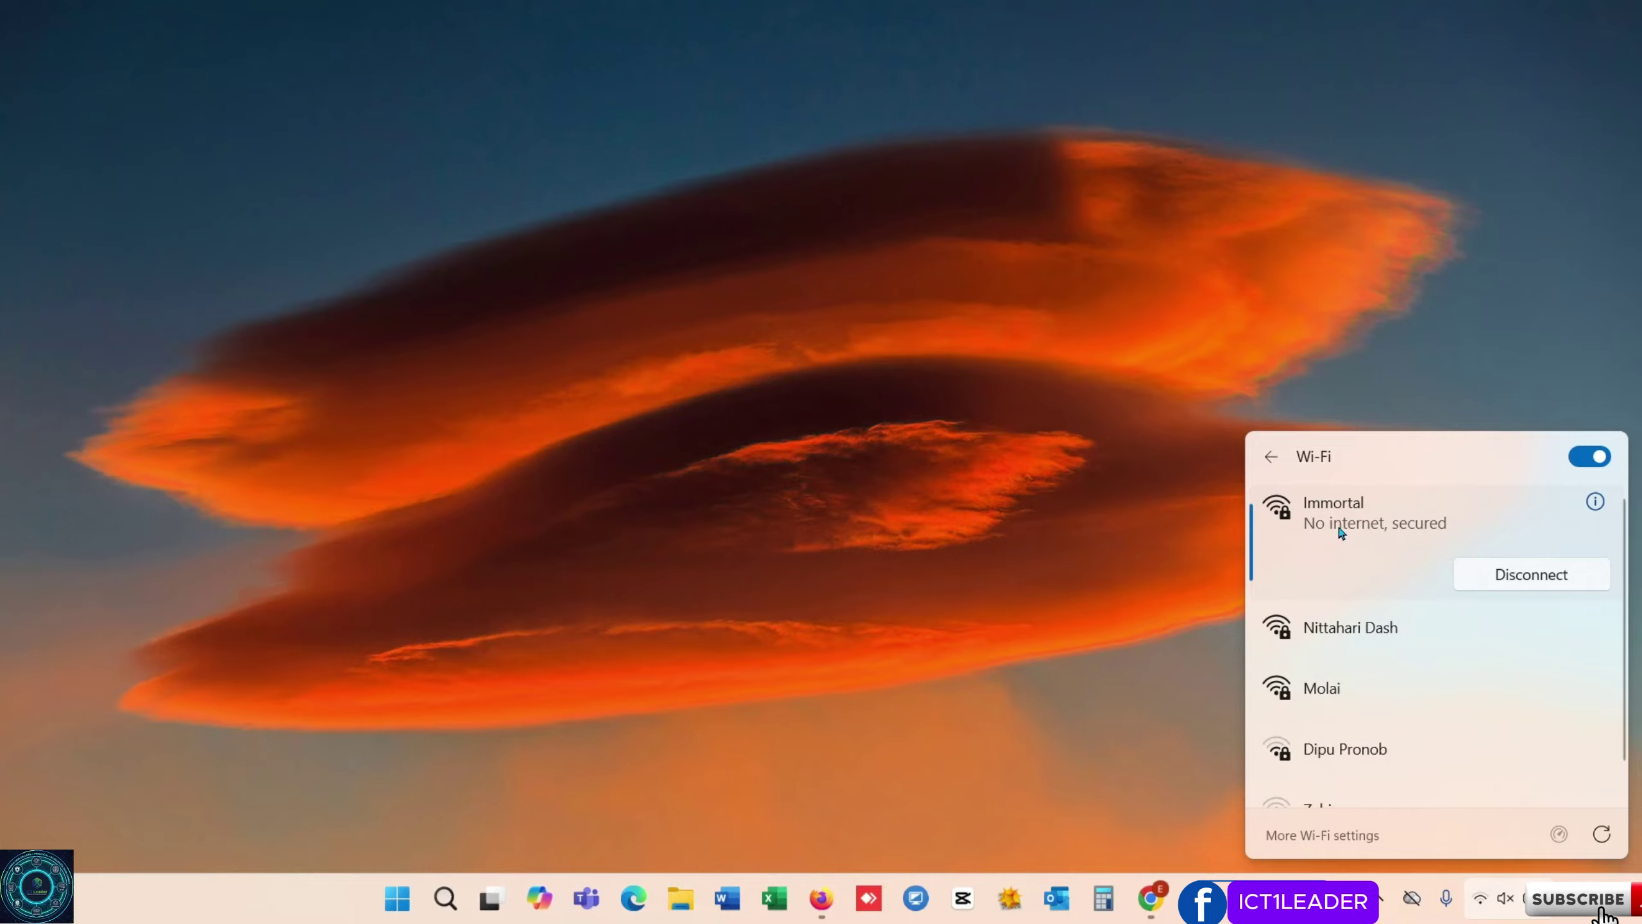
pyautogui.click(1048, 599)
pyautogui.click(821, 898)
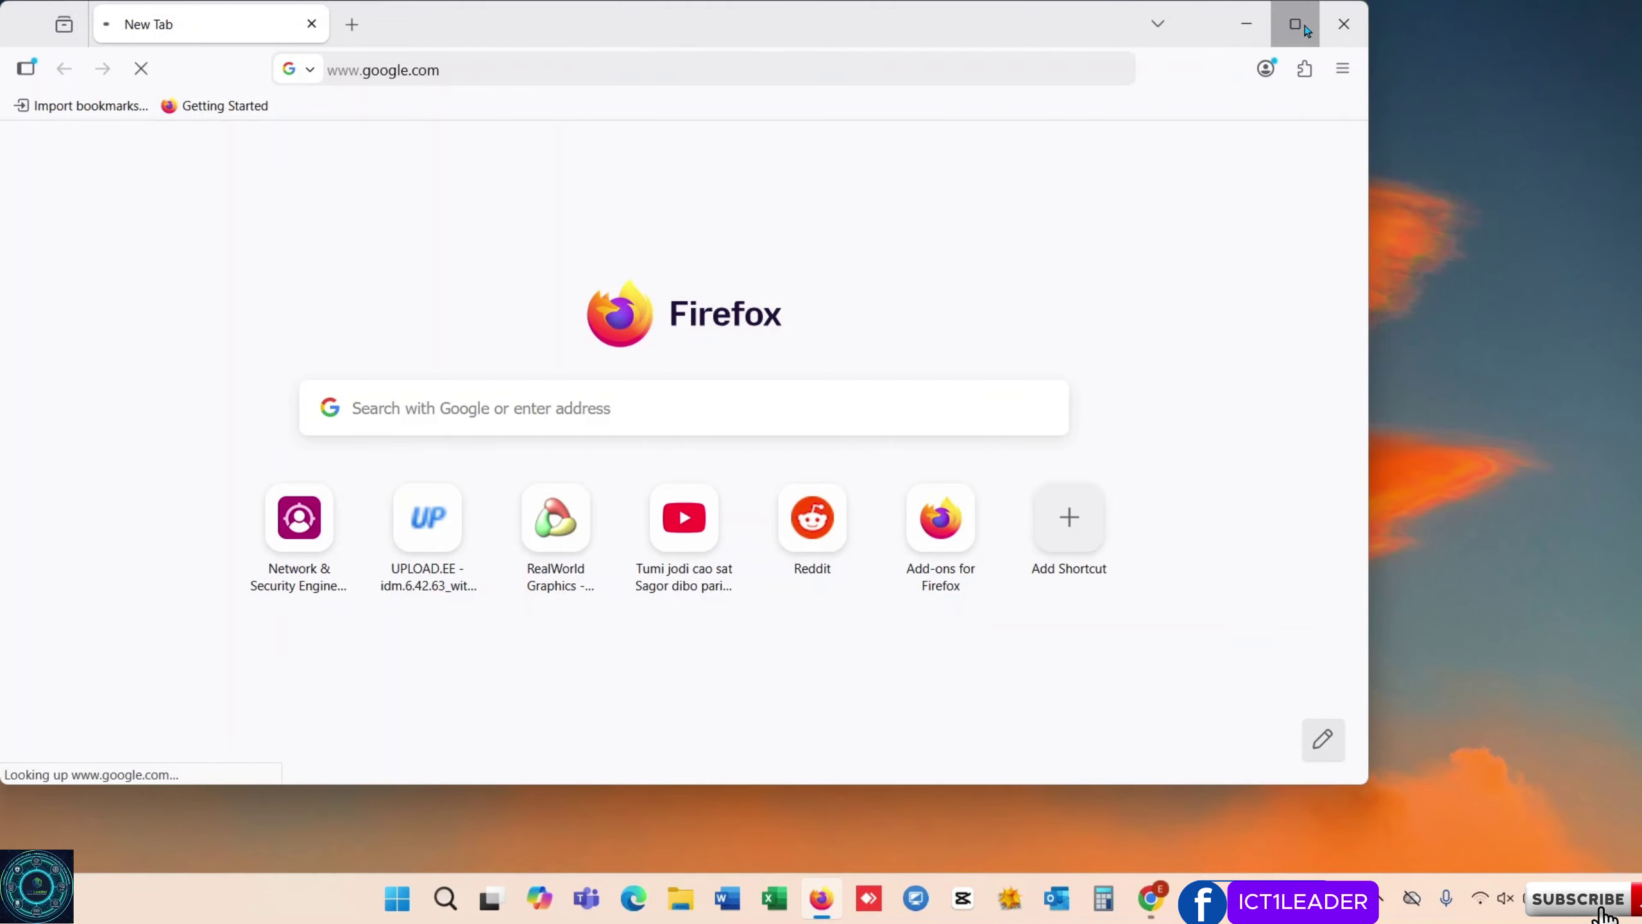
pyautogui.click(1295, 24)
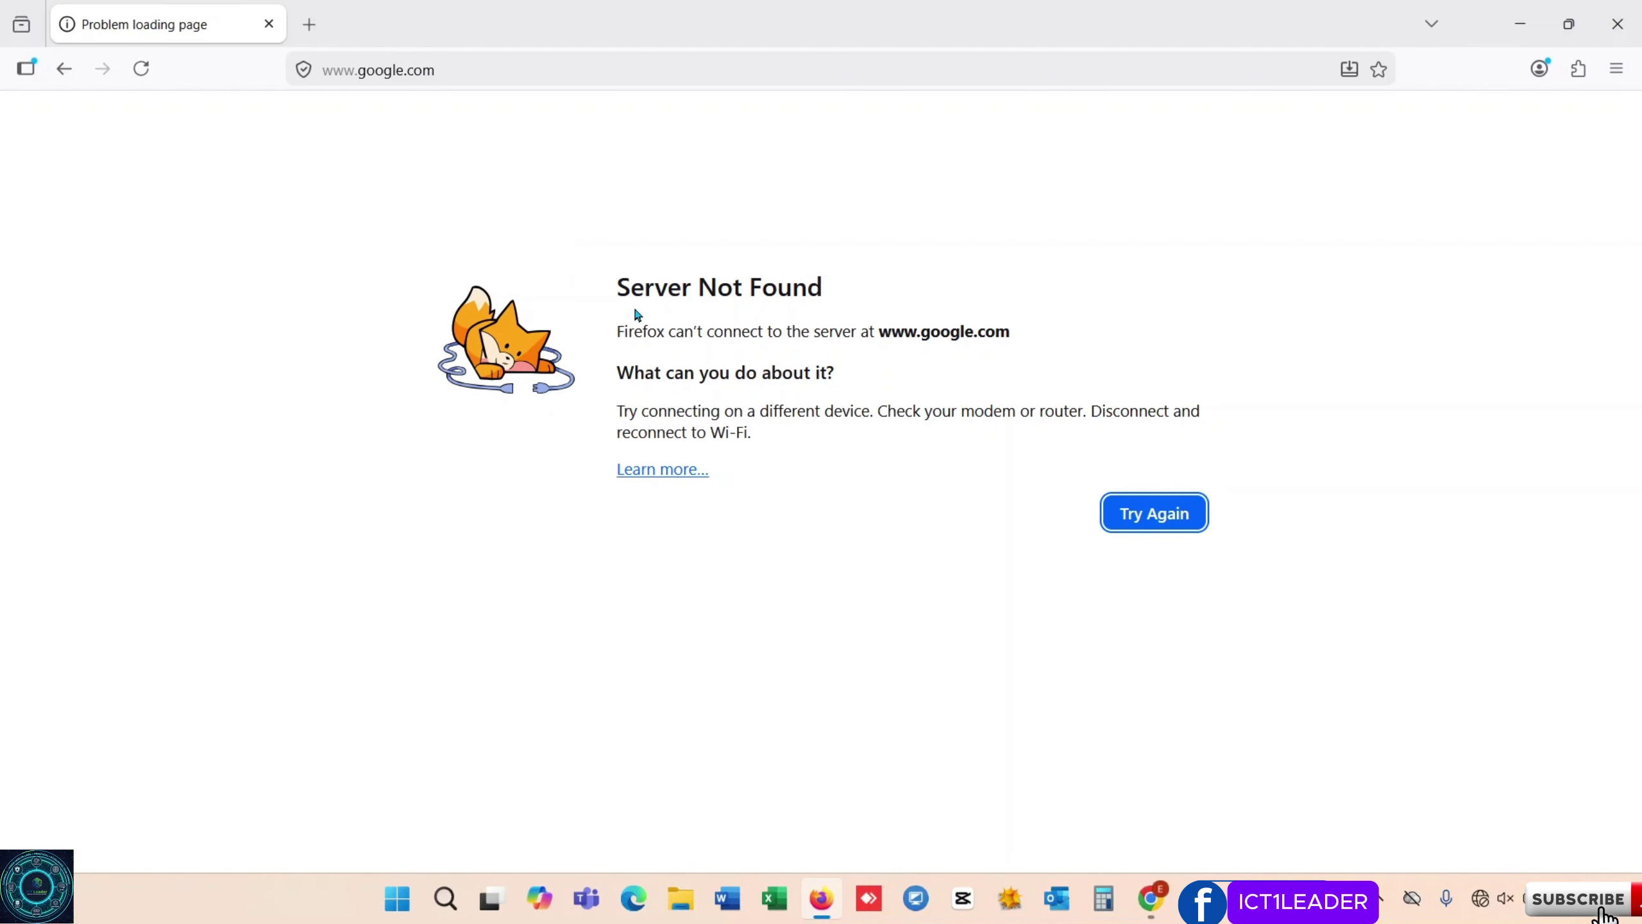
pyautogui.moveTo(615, 291); pyautogui.dragTo(829, 284)
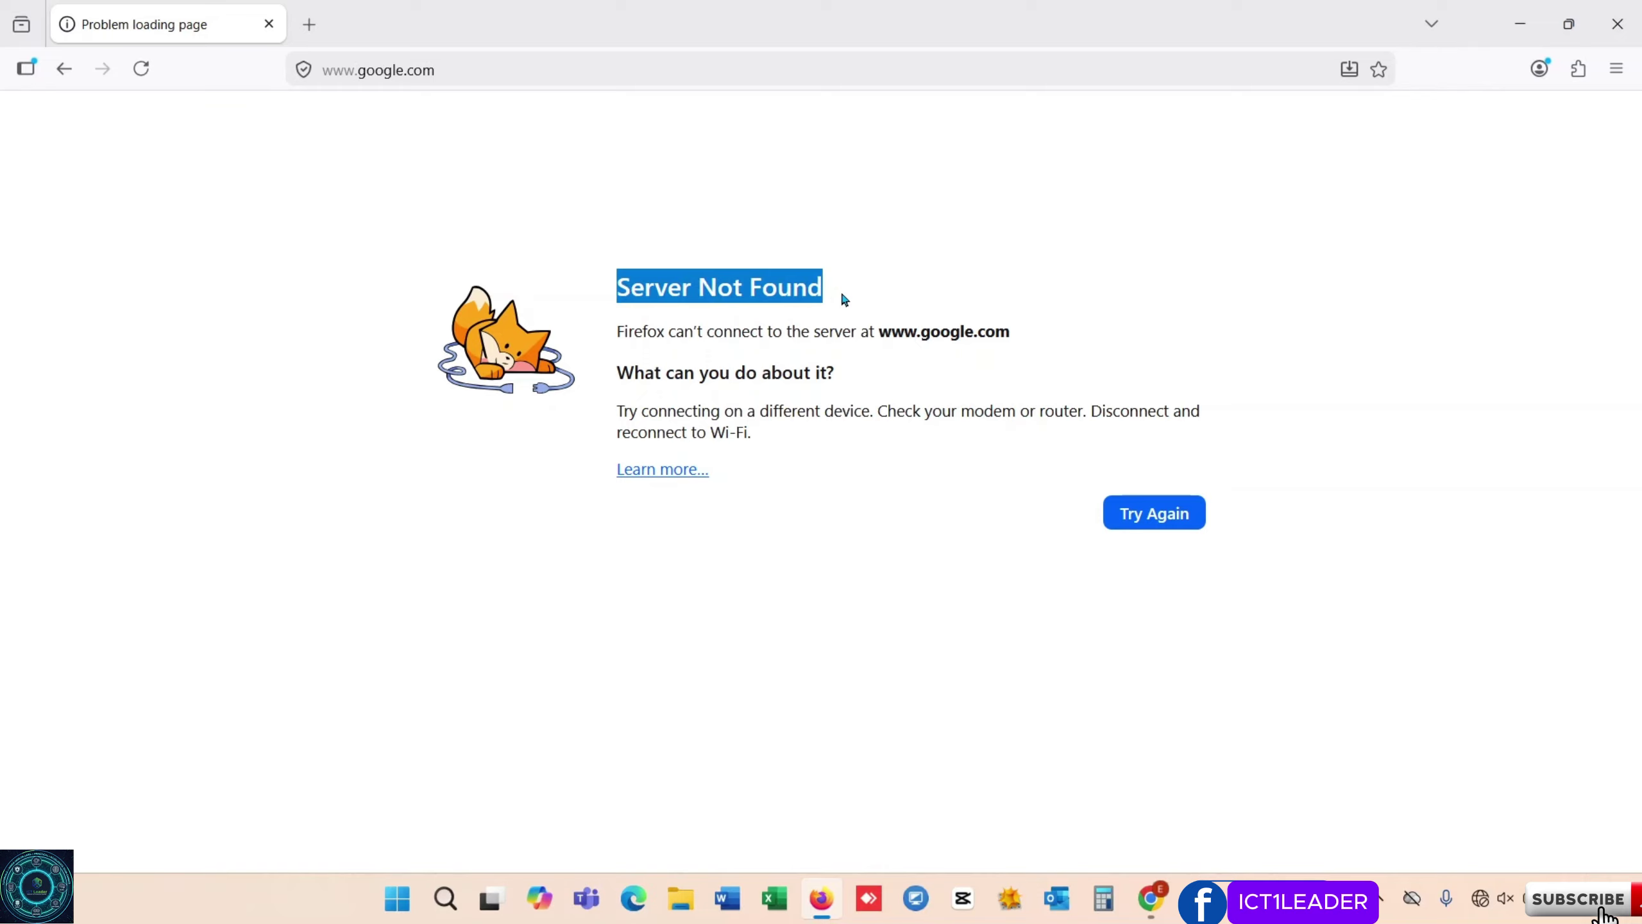
pyautogui.click(918, 354)
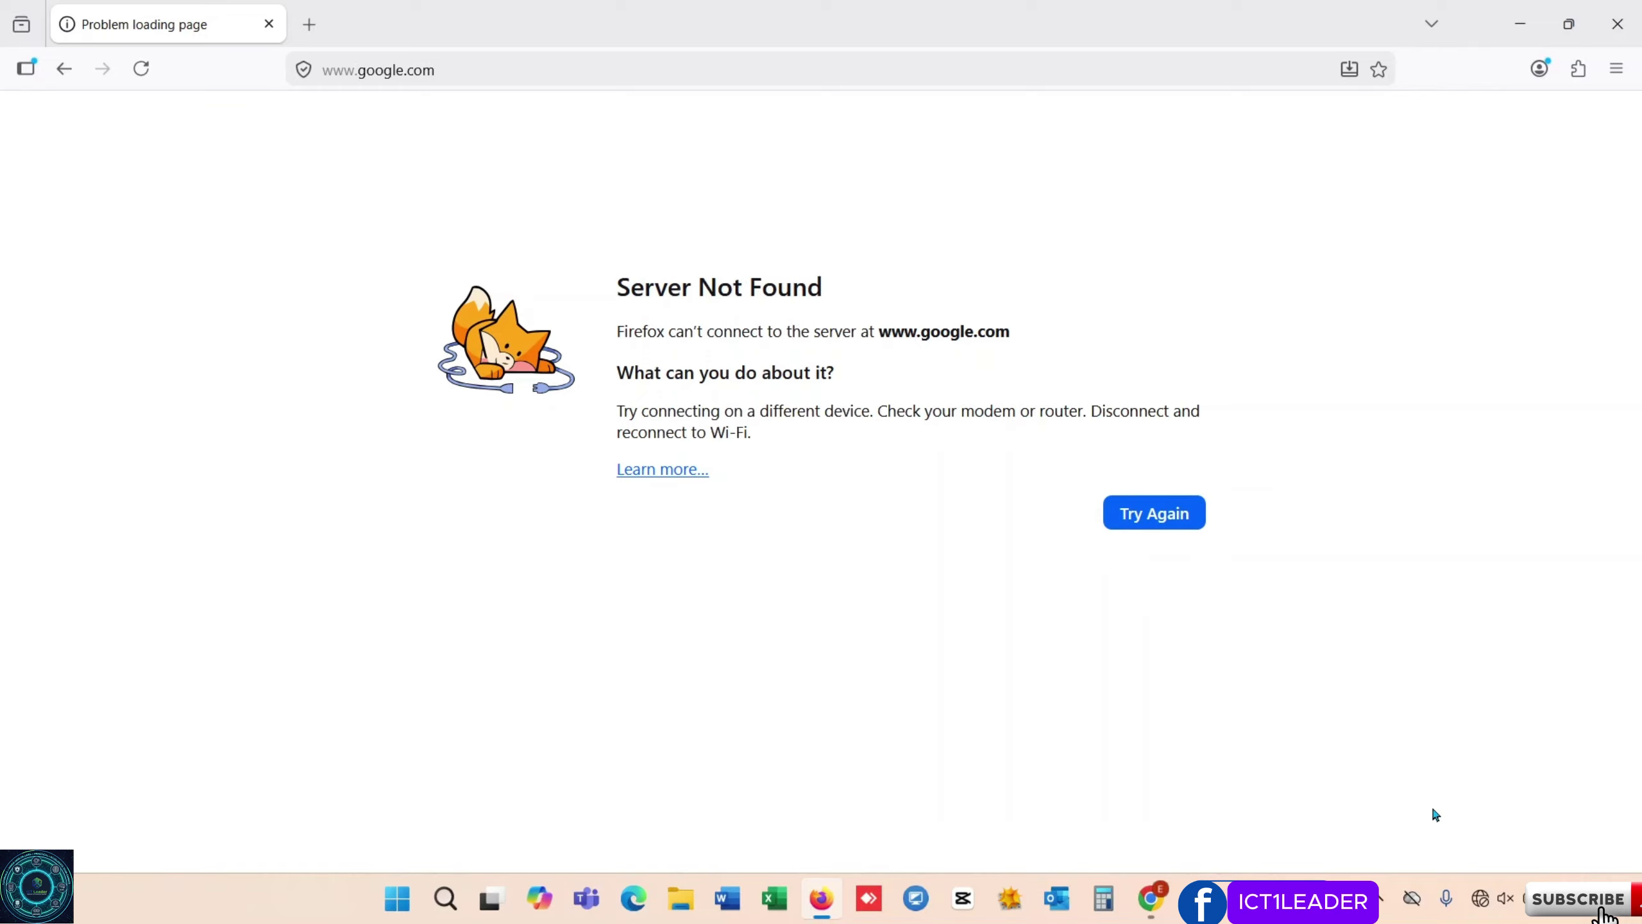
# Step: Recheck the connection status of the Immortal network in the list of Wi-Fi networks
pyautogui.click(1480, 898)
pyautogui.click(1368, 521)
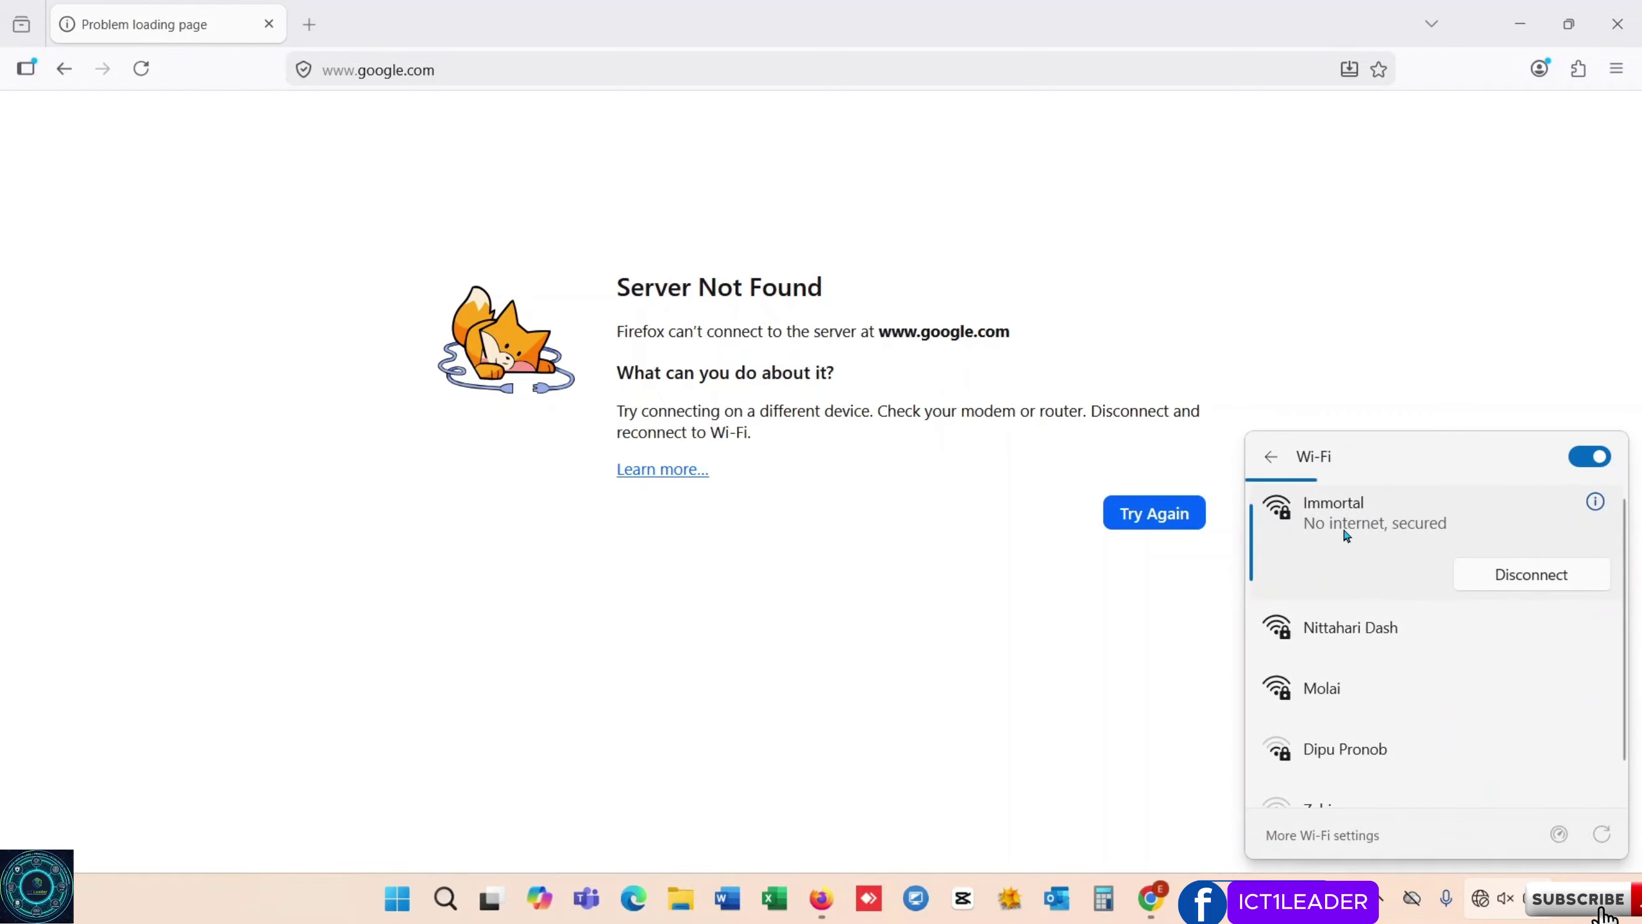
pyautogui.click(1057, 669)
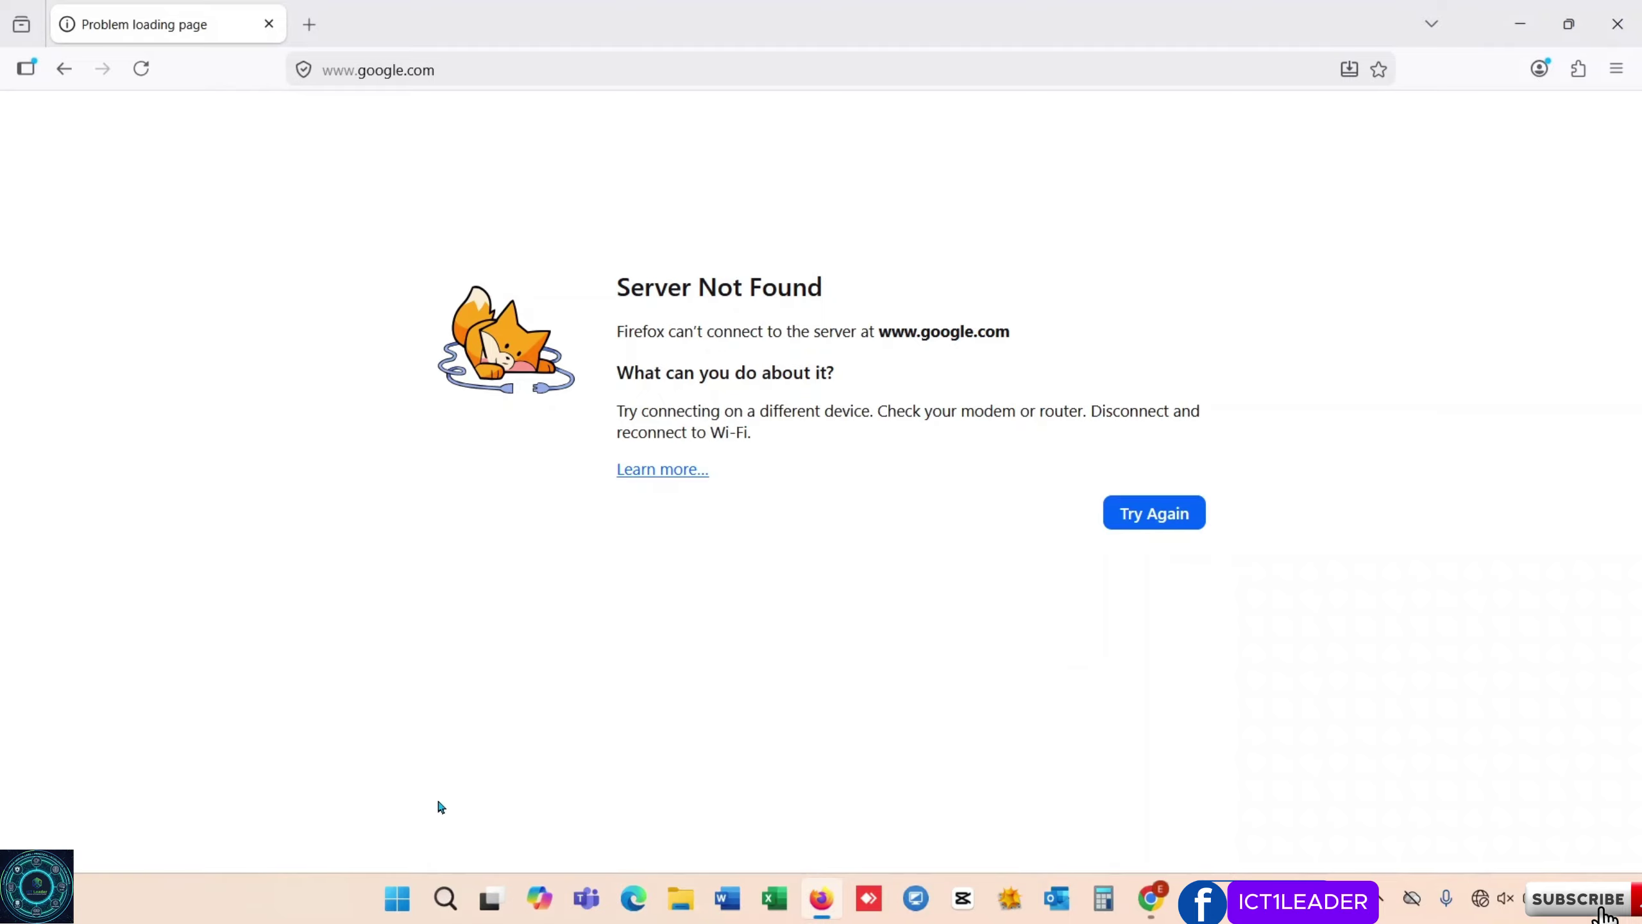
# Step: Open the Network Connections window by running the command ncpa.cpl
pyautogui.rightClick(399, 899)
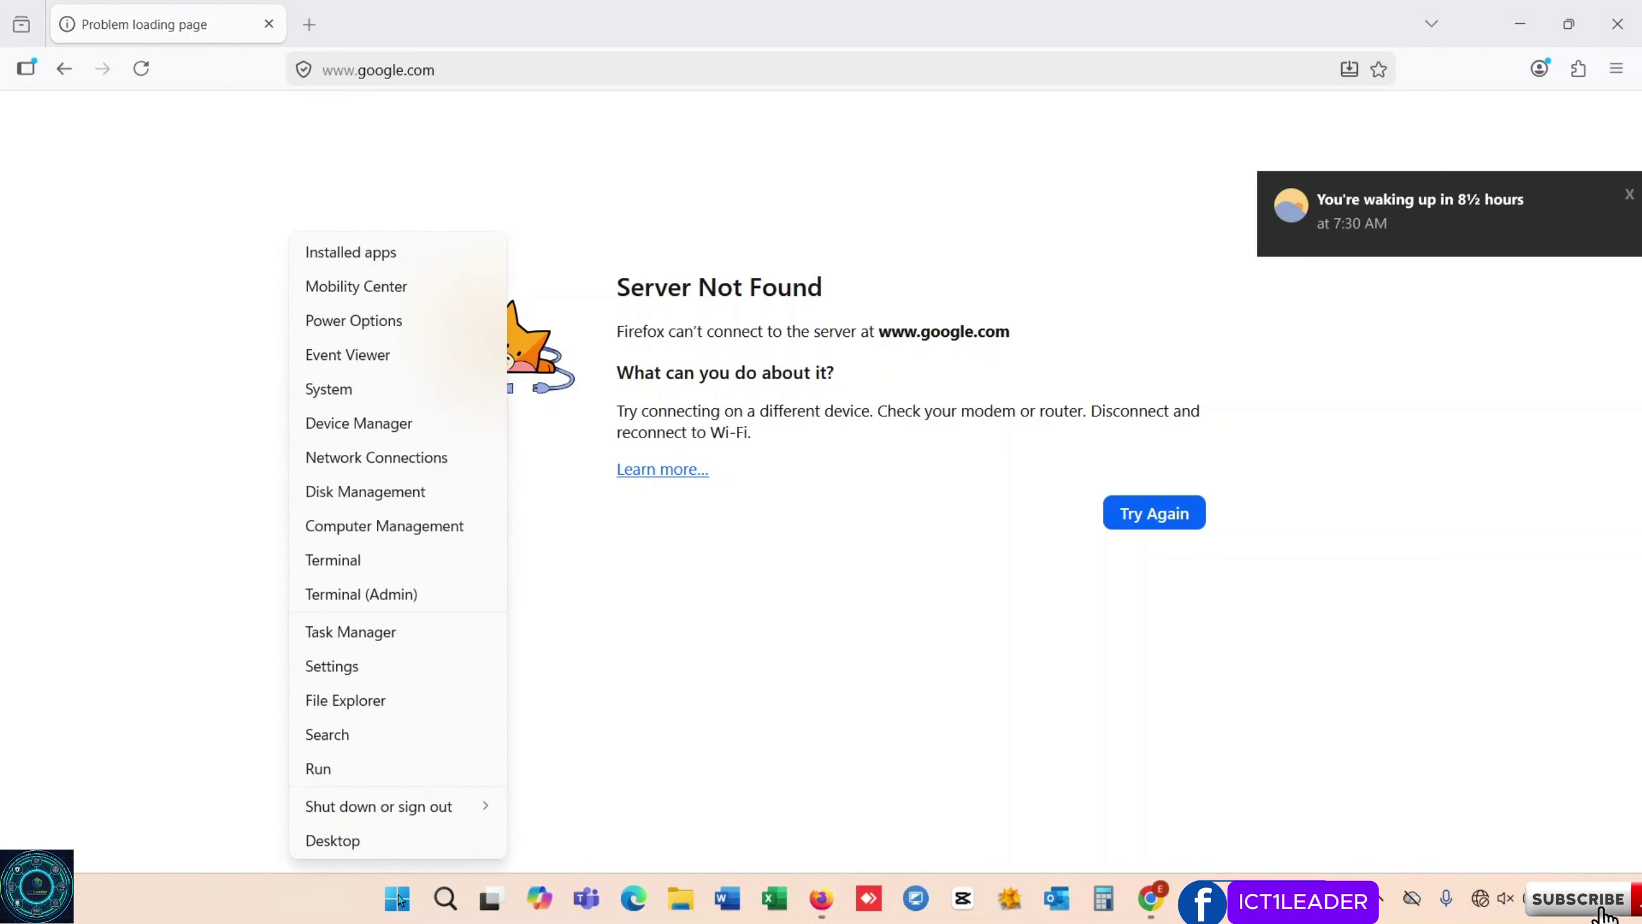
pyautogui.click(395, 777)
pyautogui.press('BackSpace')
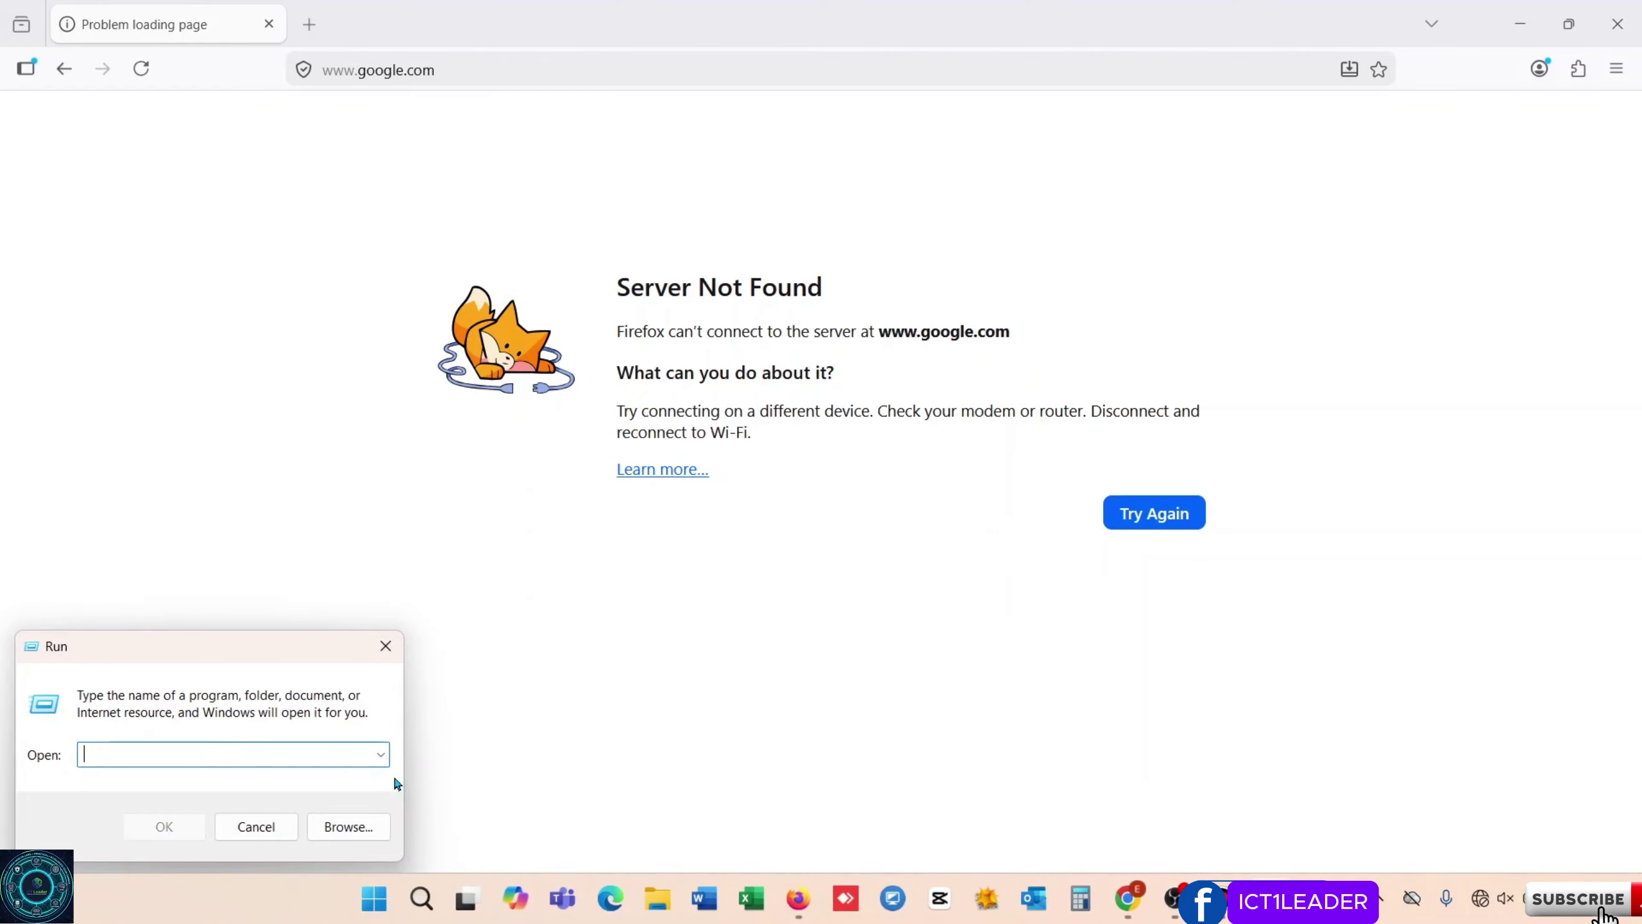
pyautogui.write('ncpa.c')
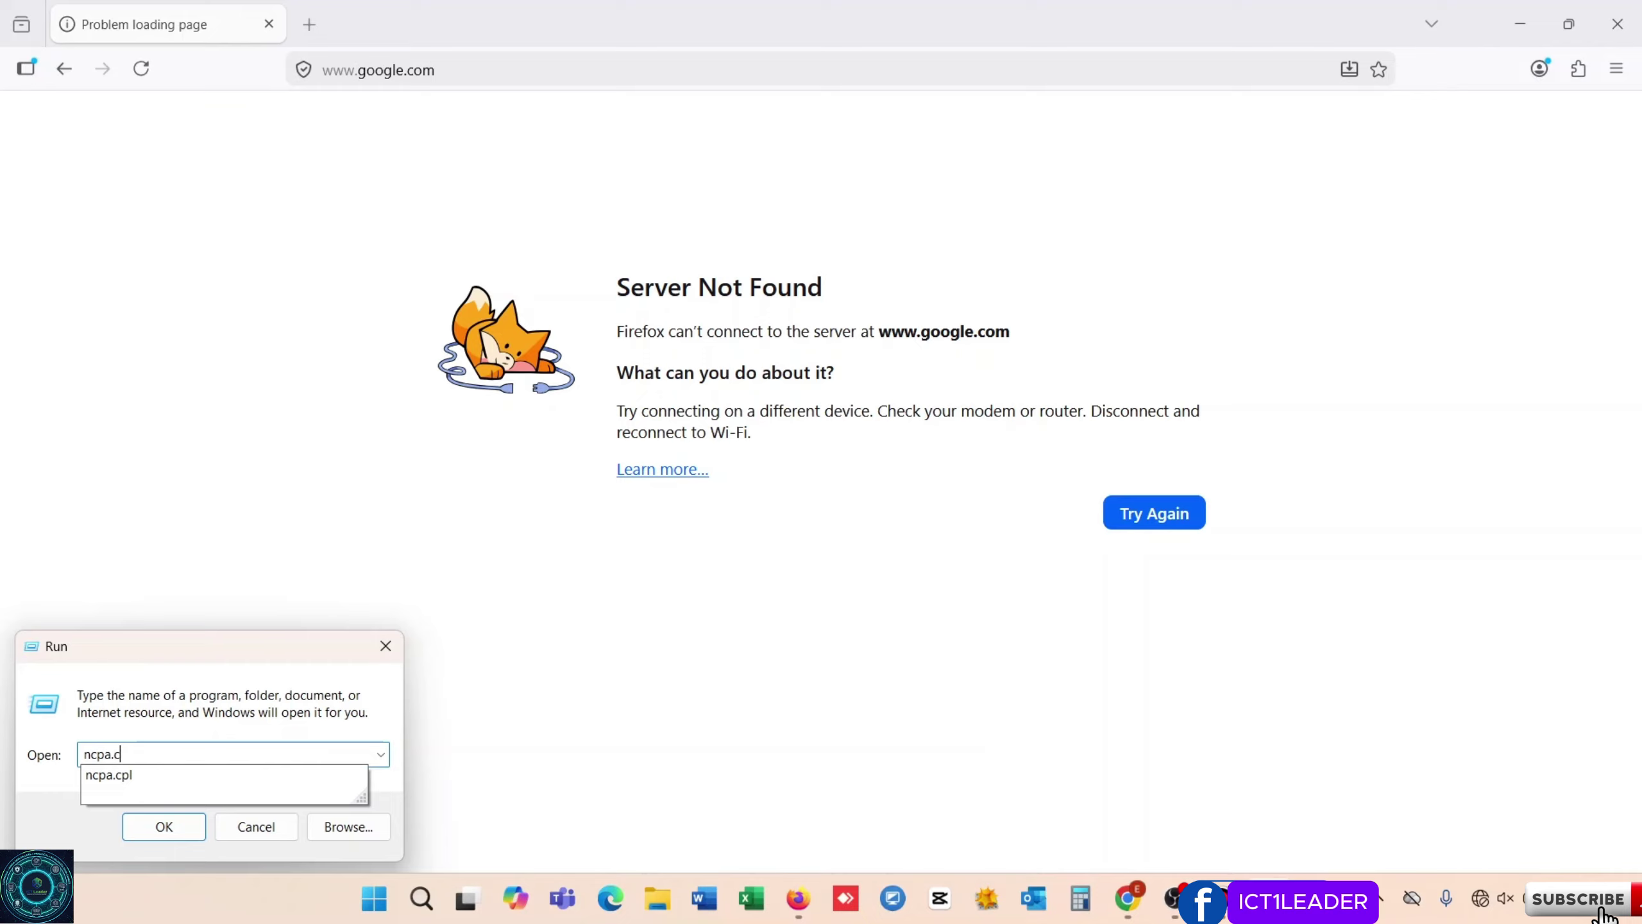
pyautogui.write('pl')
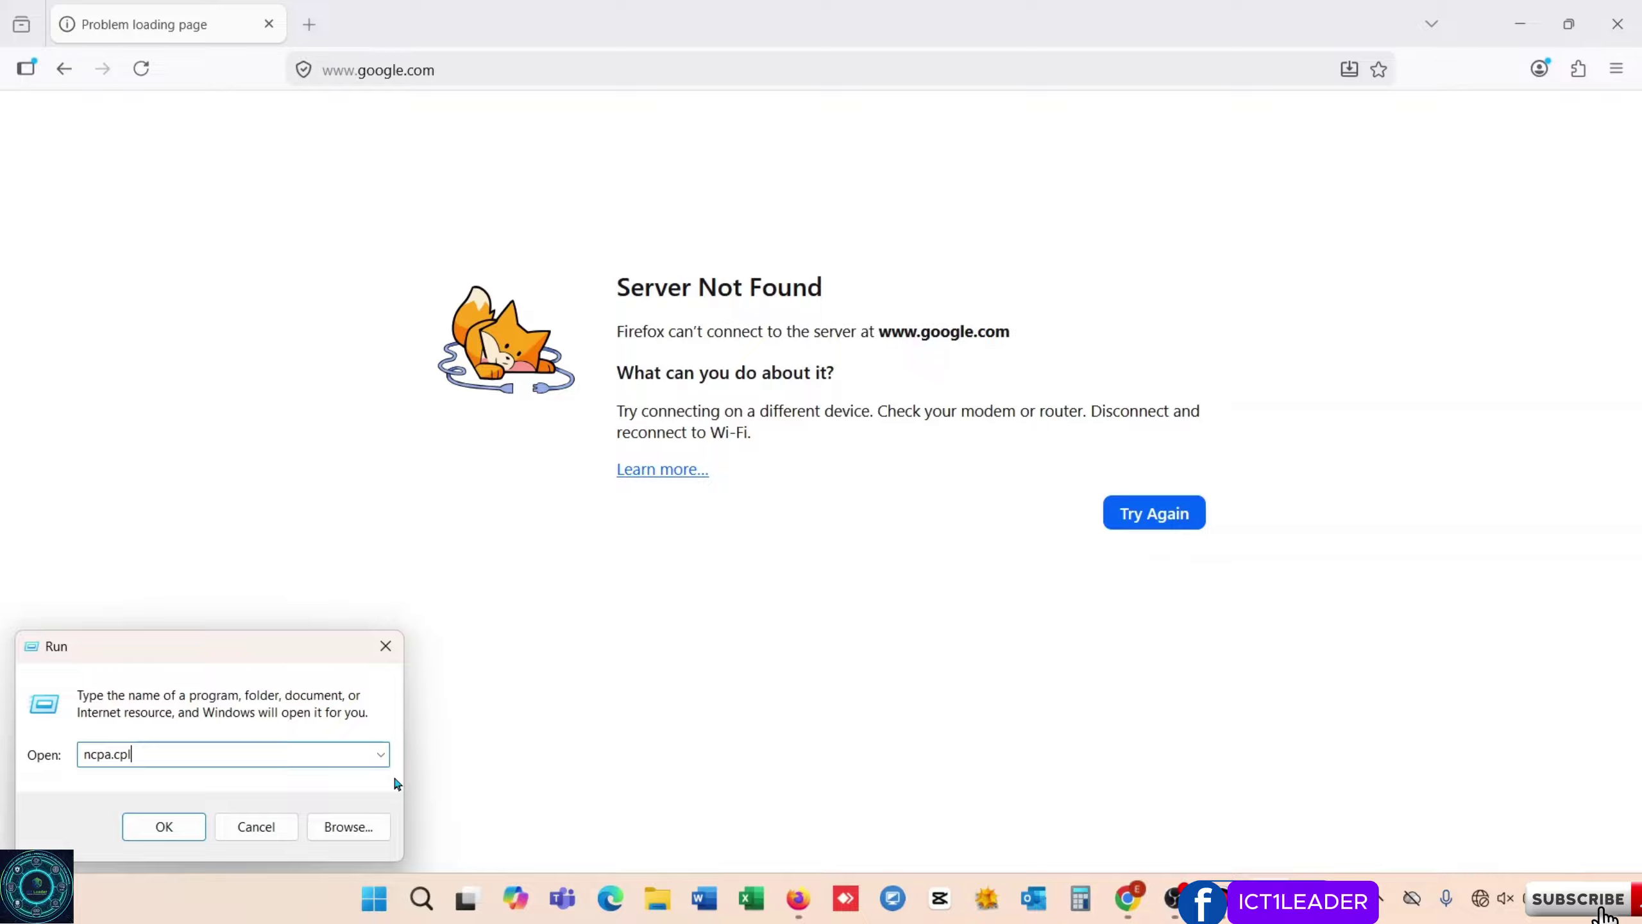
pyautogui.click(183, 832)
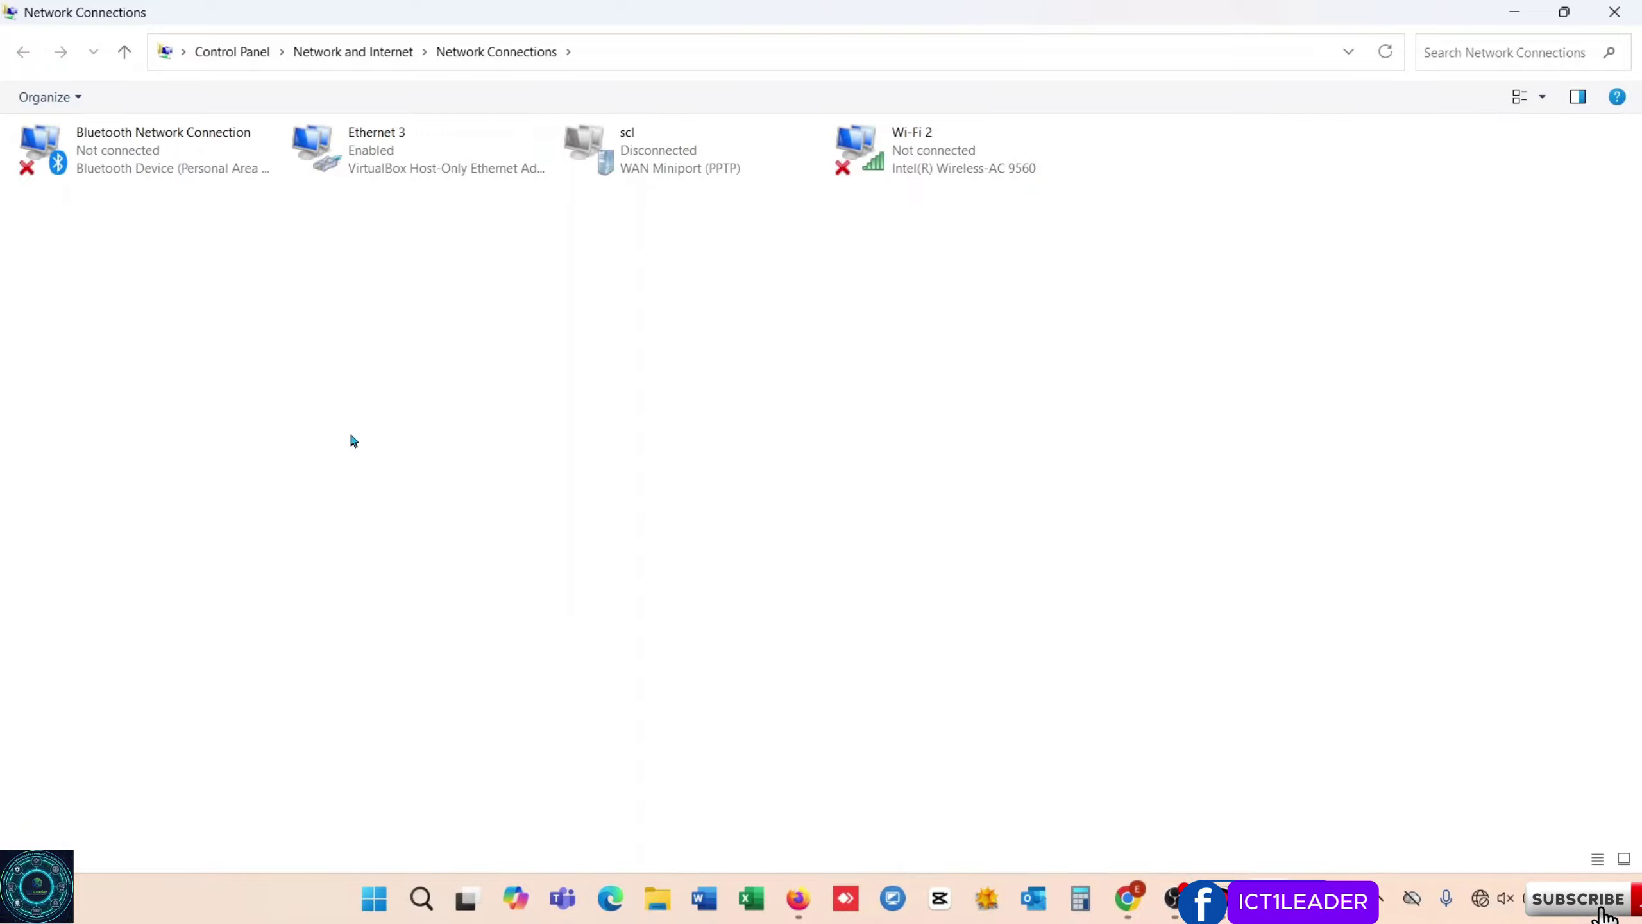
# Step: Look through the Bluetooth Network Connection, Ethernet 3 and scl adapters
pyautogui.click(153, 163)
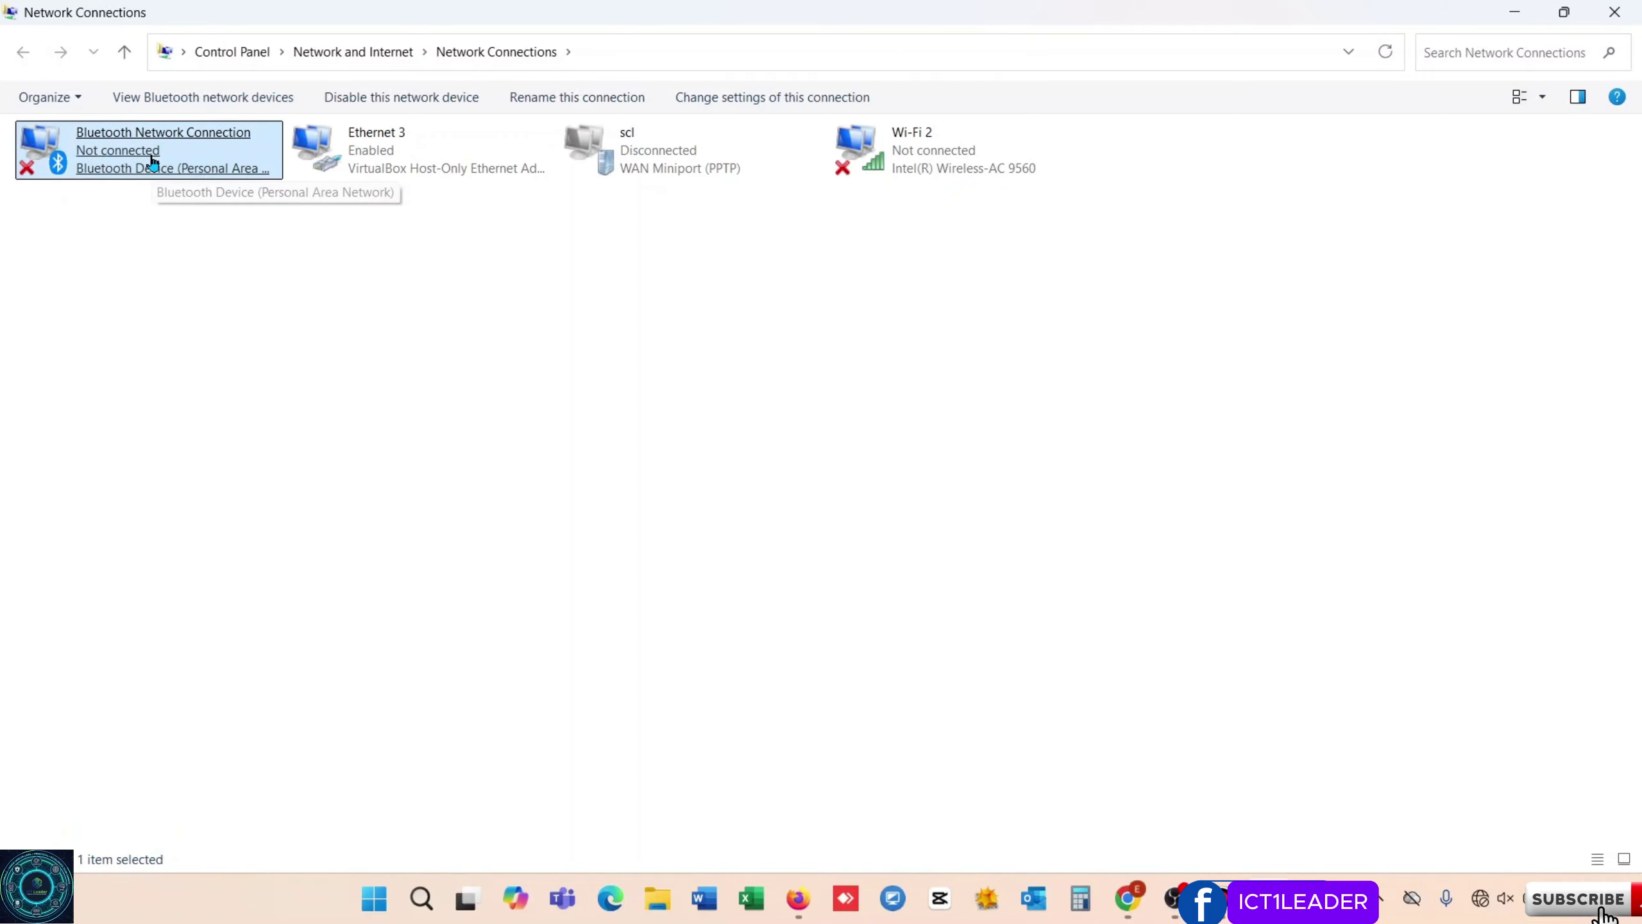
pyautogui.click(421, 159)
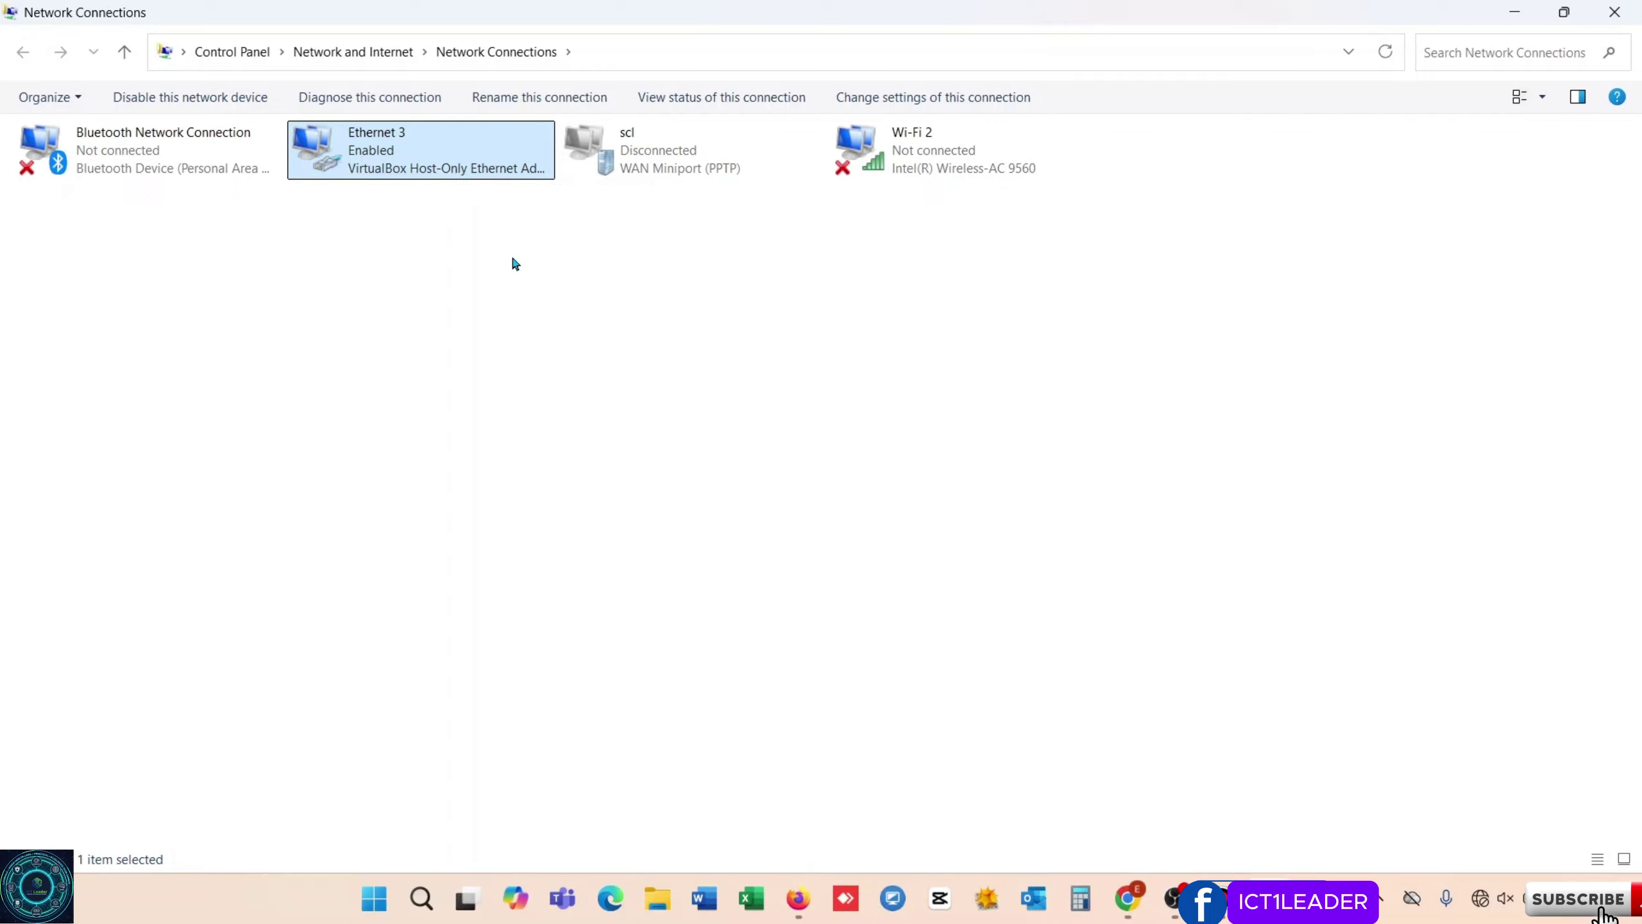
pyautogui.click(672, 155)
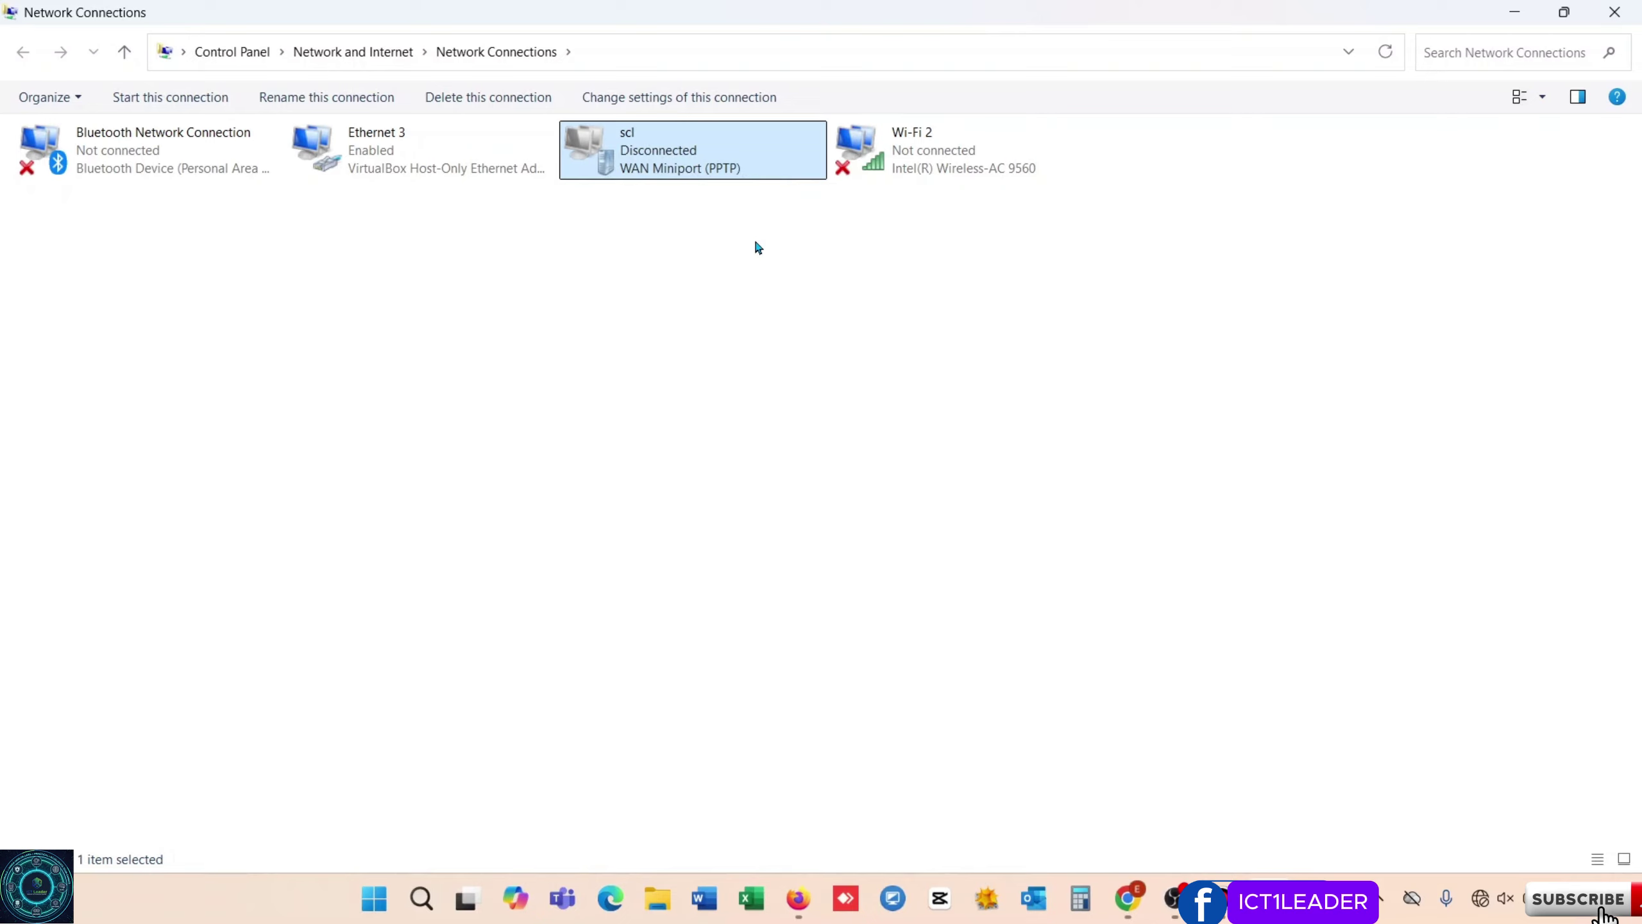
# Step: Connect the Wi-Fi 2 adapter to the Immortal wireless network
pyautogui.click(962, 161)
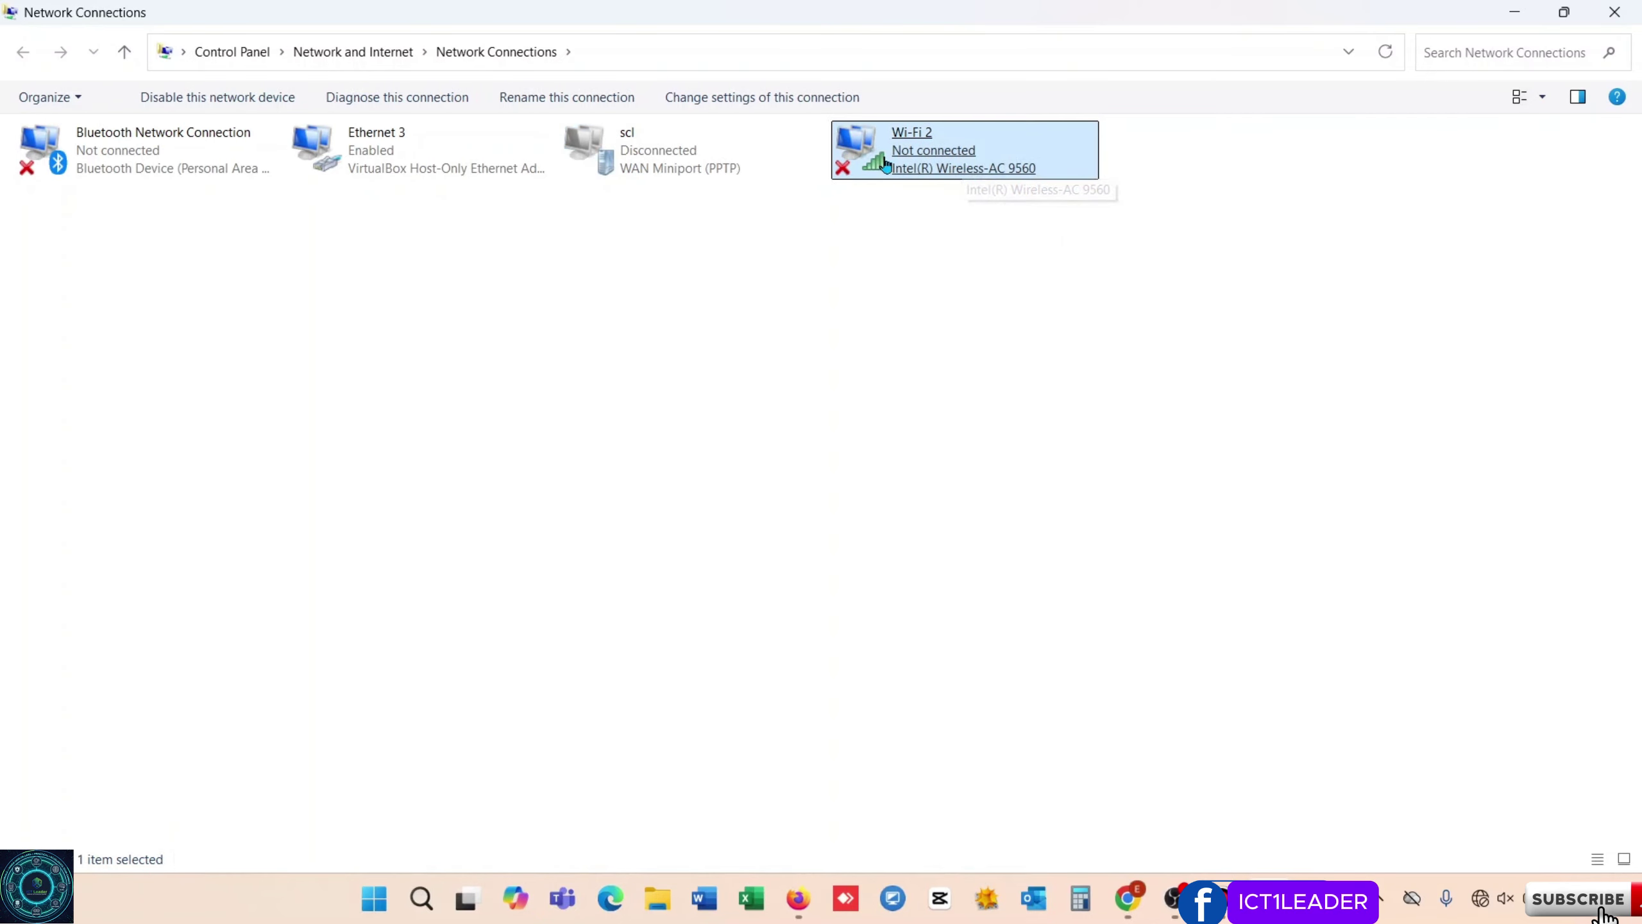
pyautogui.rightClick(926, 154)
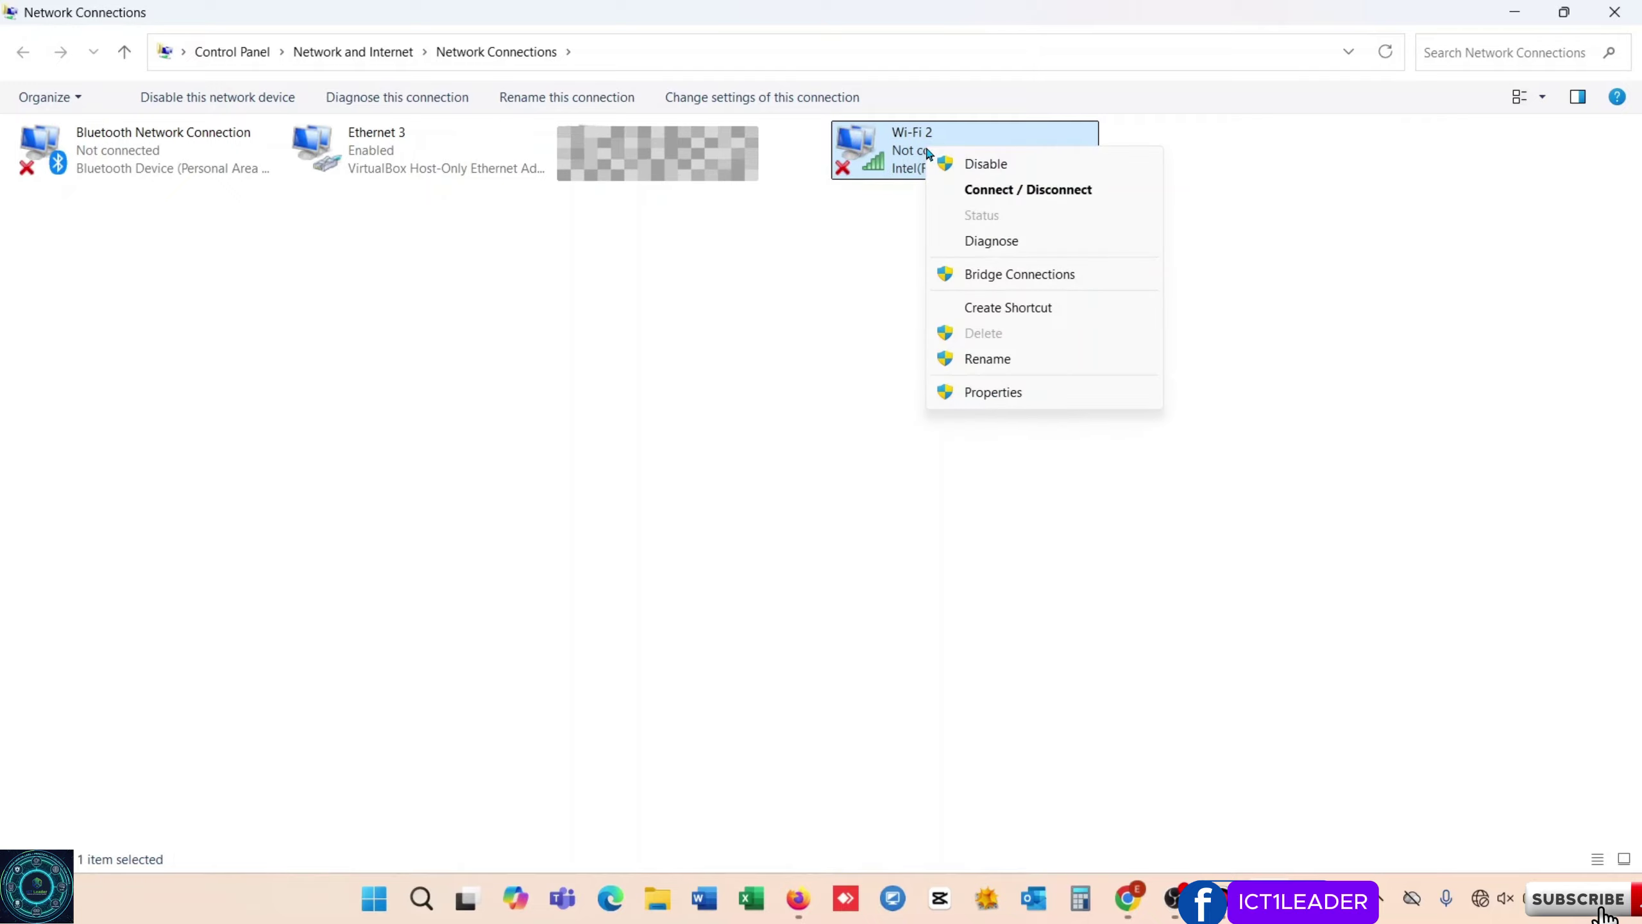
pyautogui.click(1011, 189)
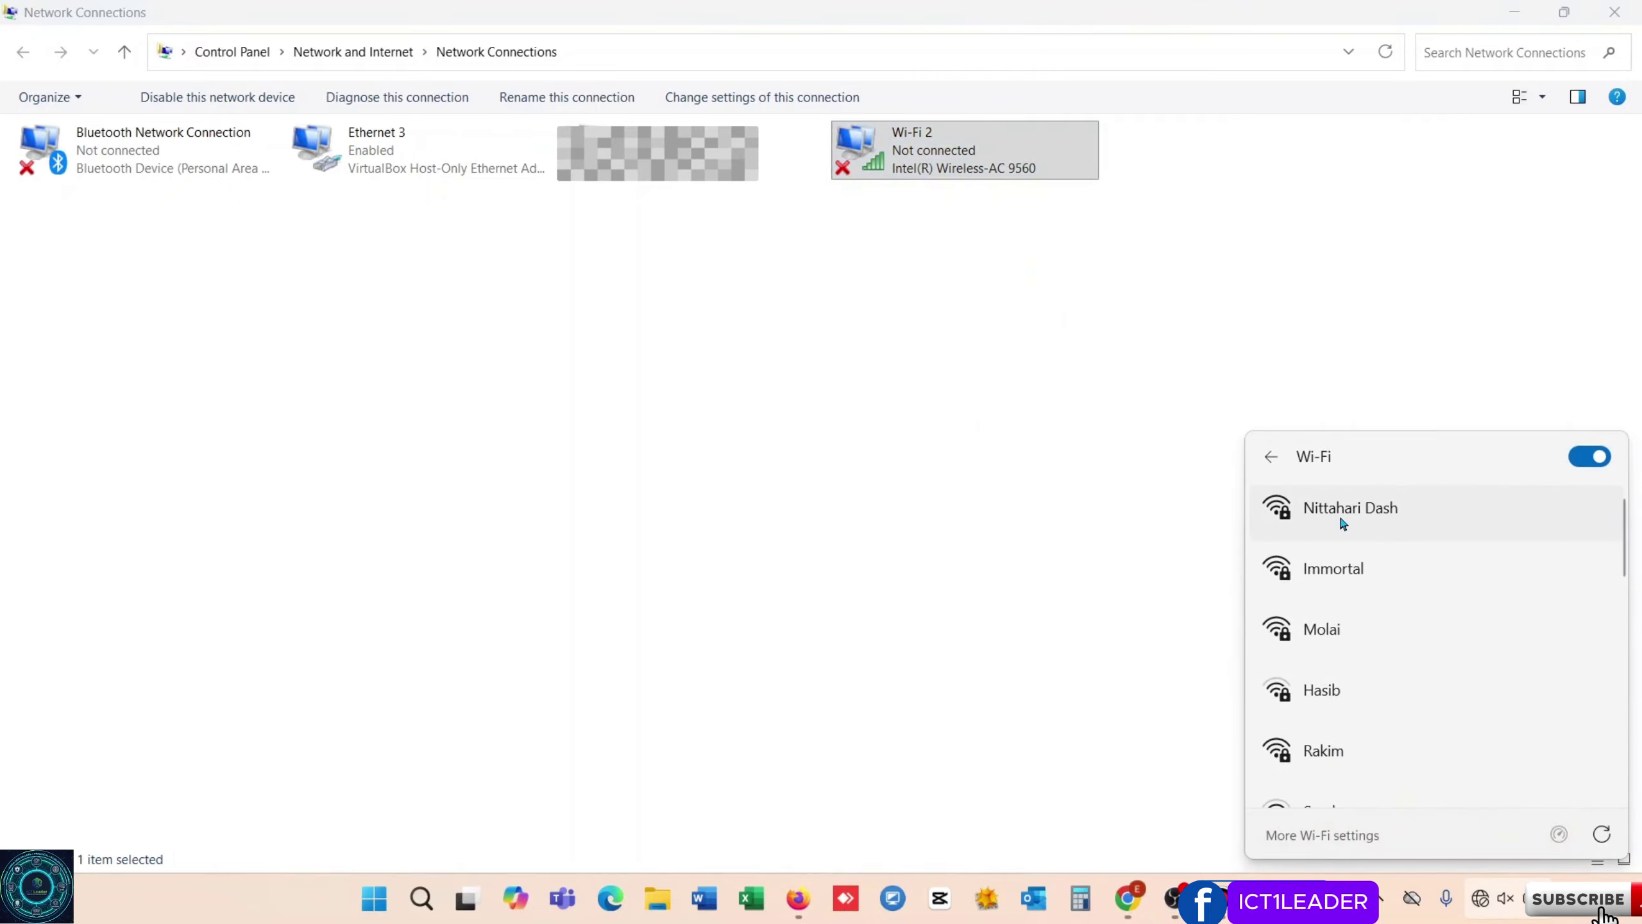
pyautogui.click(1361, 583)
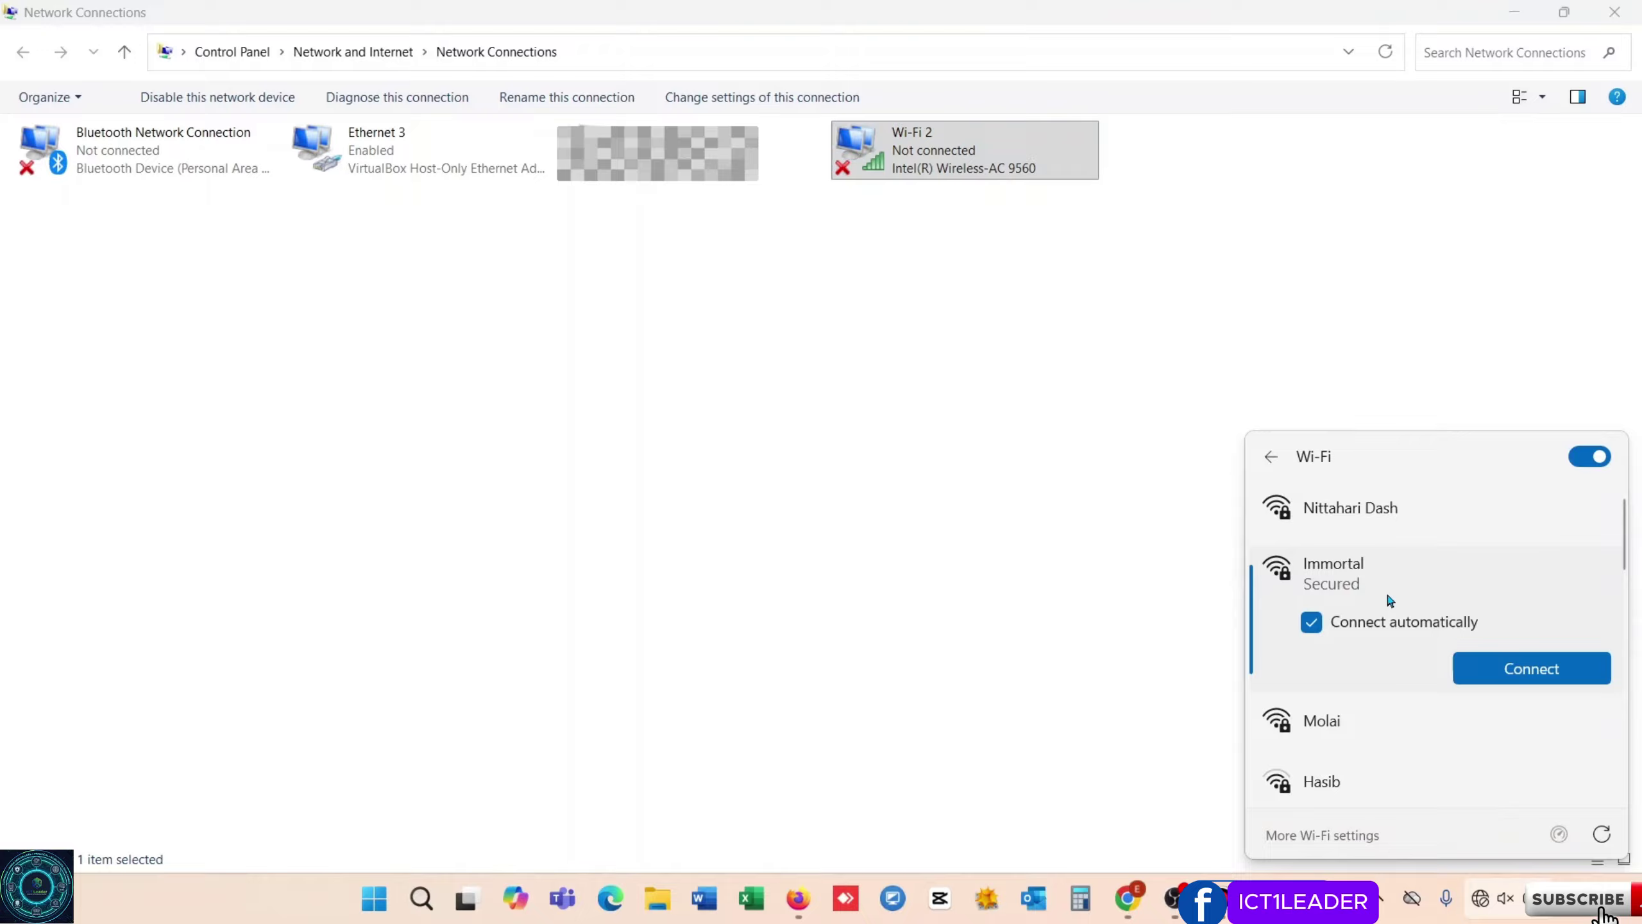
pyautogui.click(1529, 670)
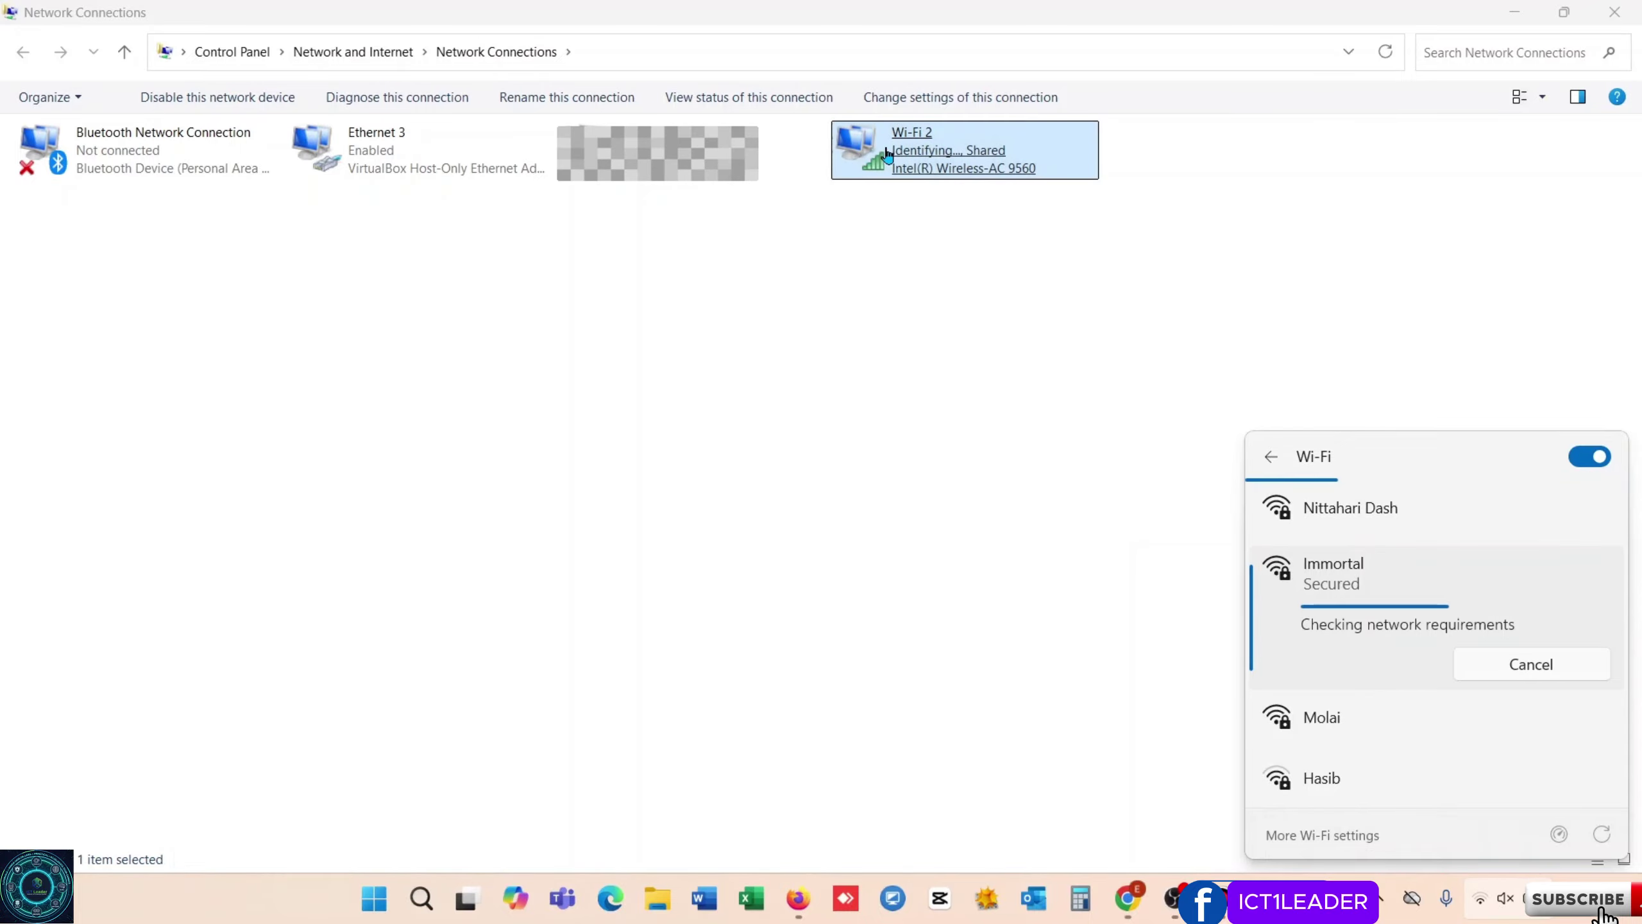
pyautogui.click(1046, 400)
# Step: Open the Internet Protocol Version 4 (TCP/IPv4) properties of the Wi-Fi 2 adapter
pyautogui.rightClick(946, 149)
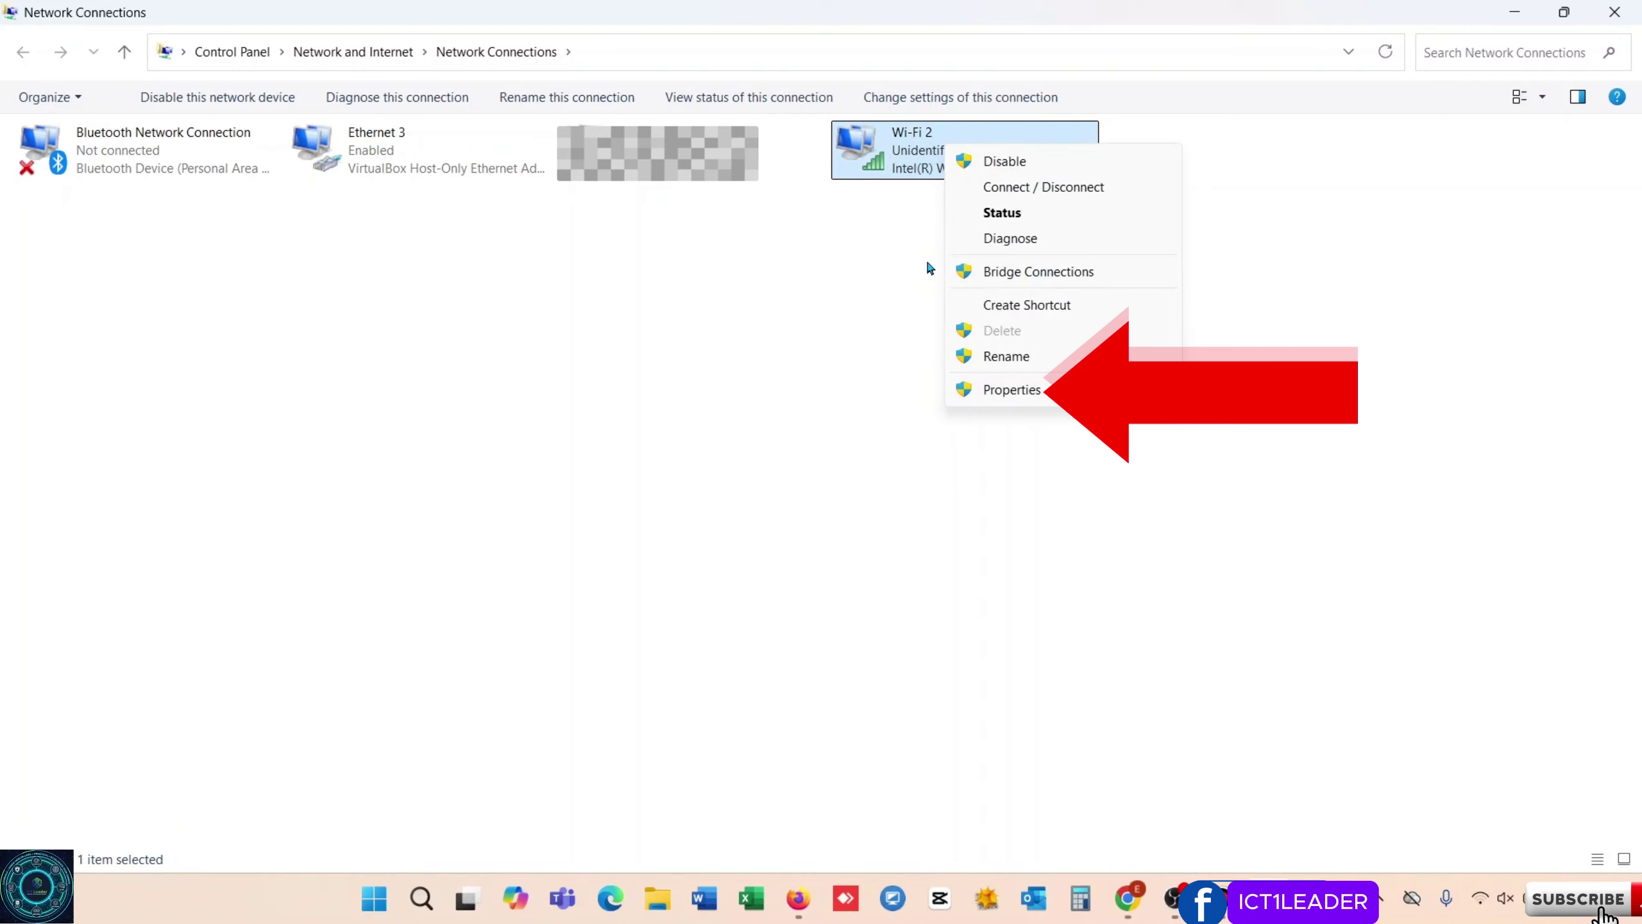
pyautogui.click(924, 257)
pyautogui.rightClick(927, 157)
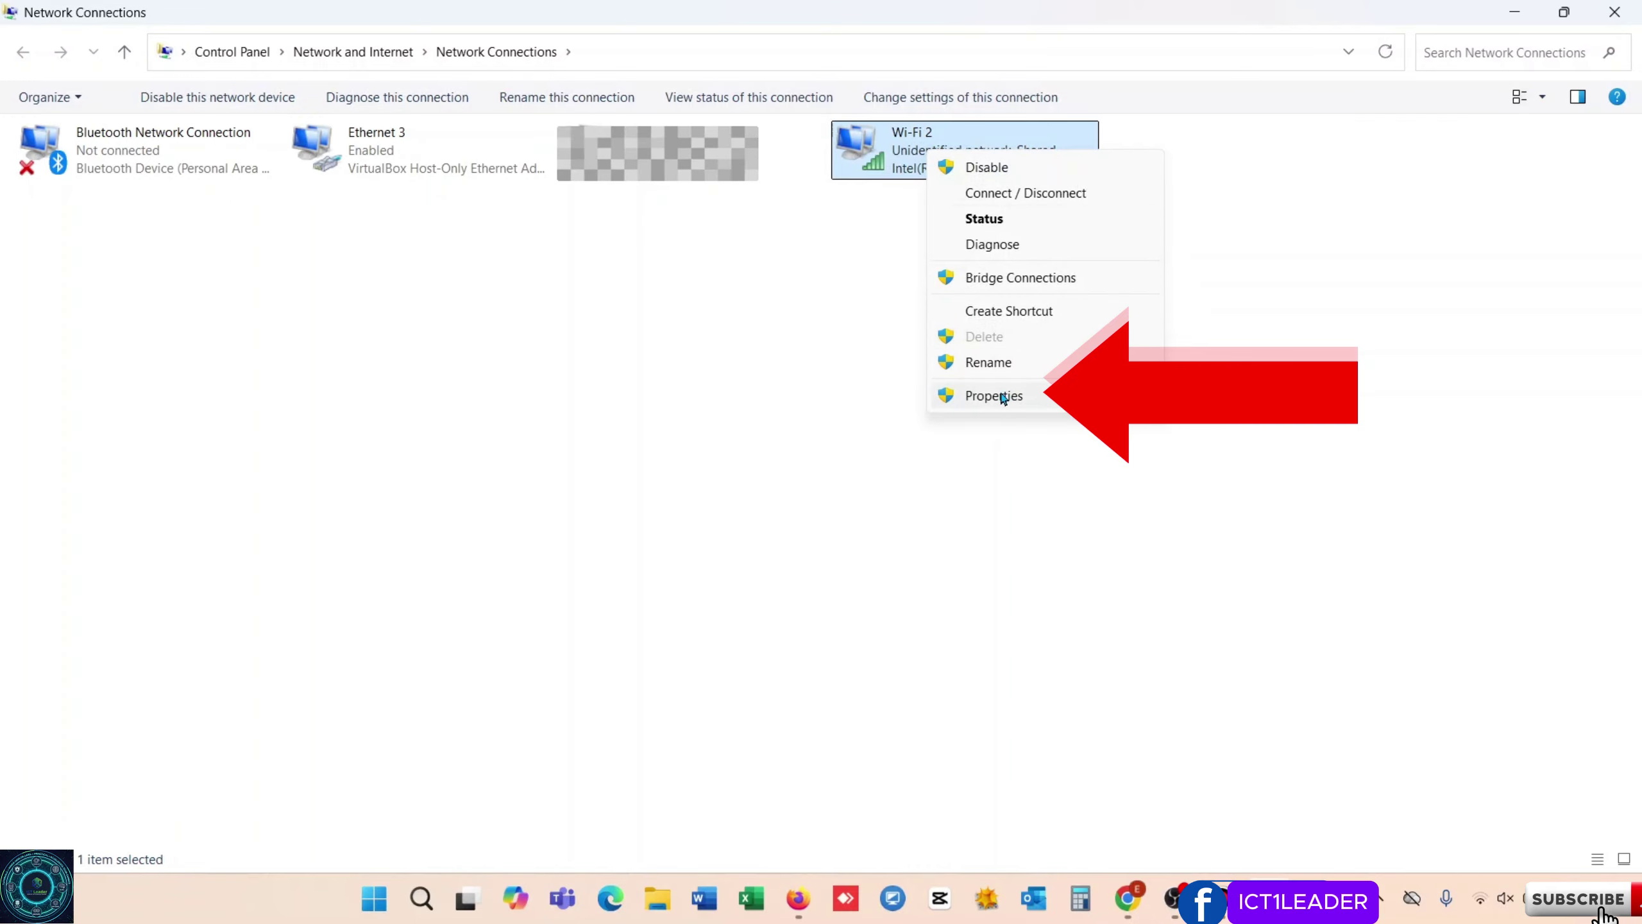
pyautogui.click(1000, 401)
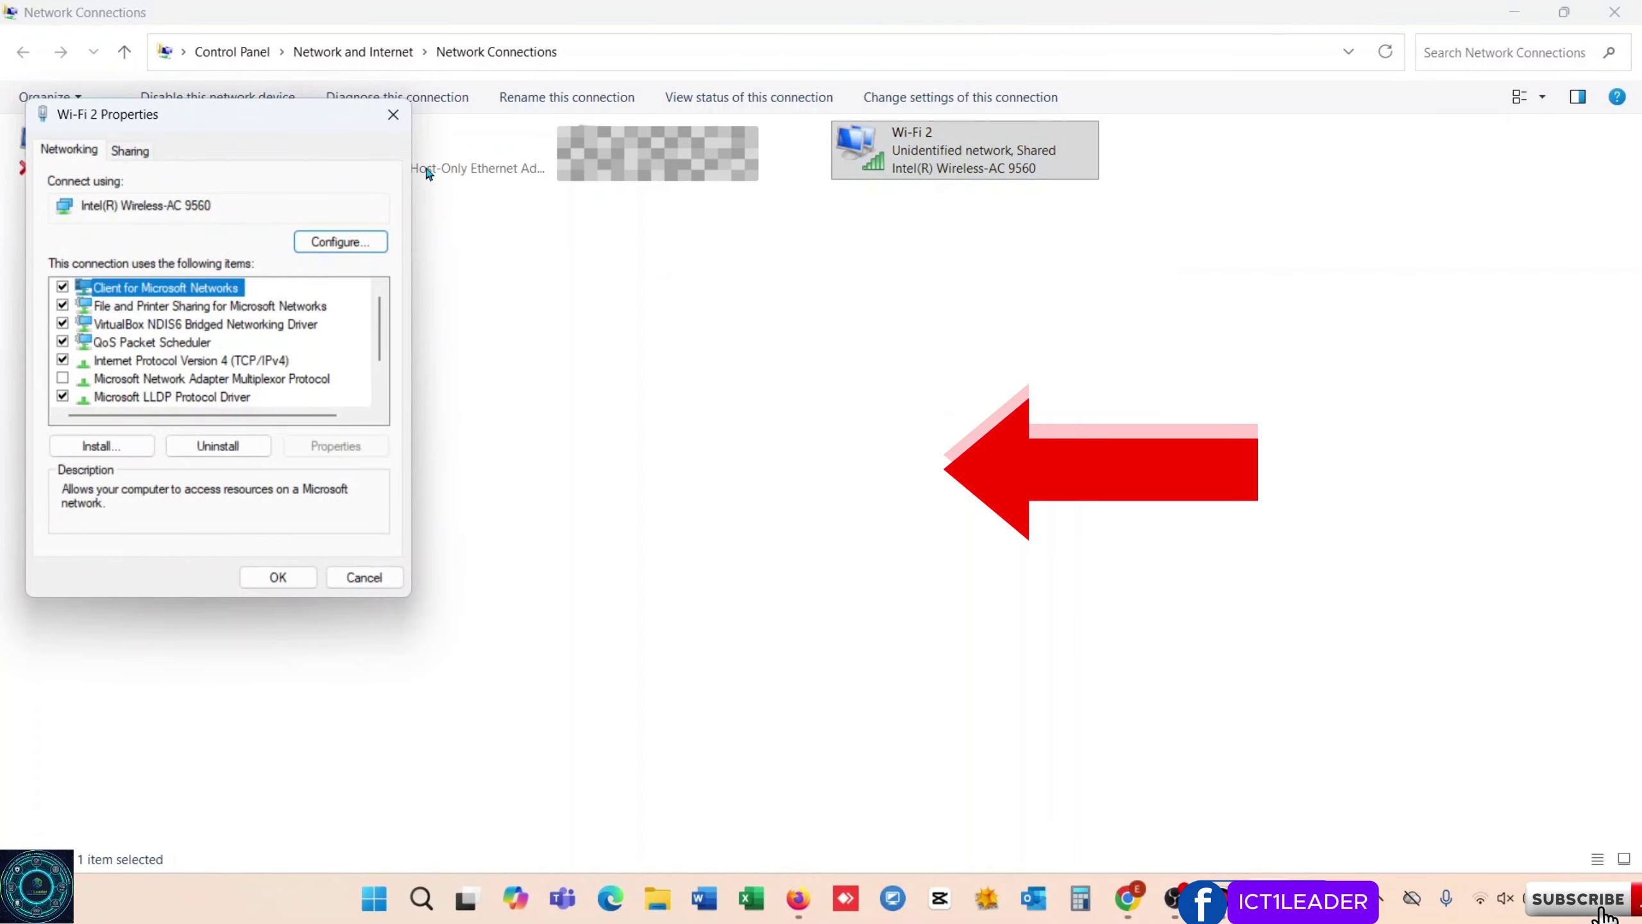
pyautogui.moveTo(272, 111); pyautogui.dragTo(913, 215)
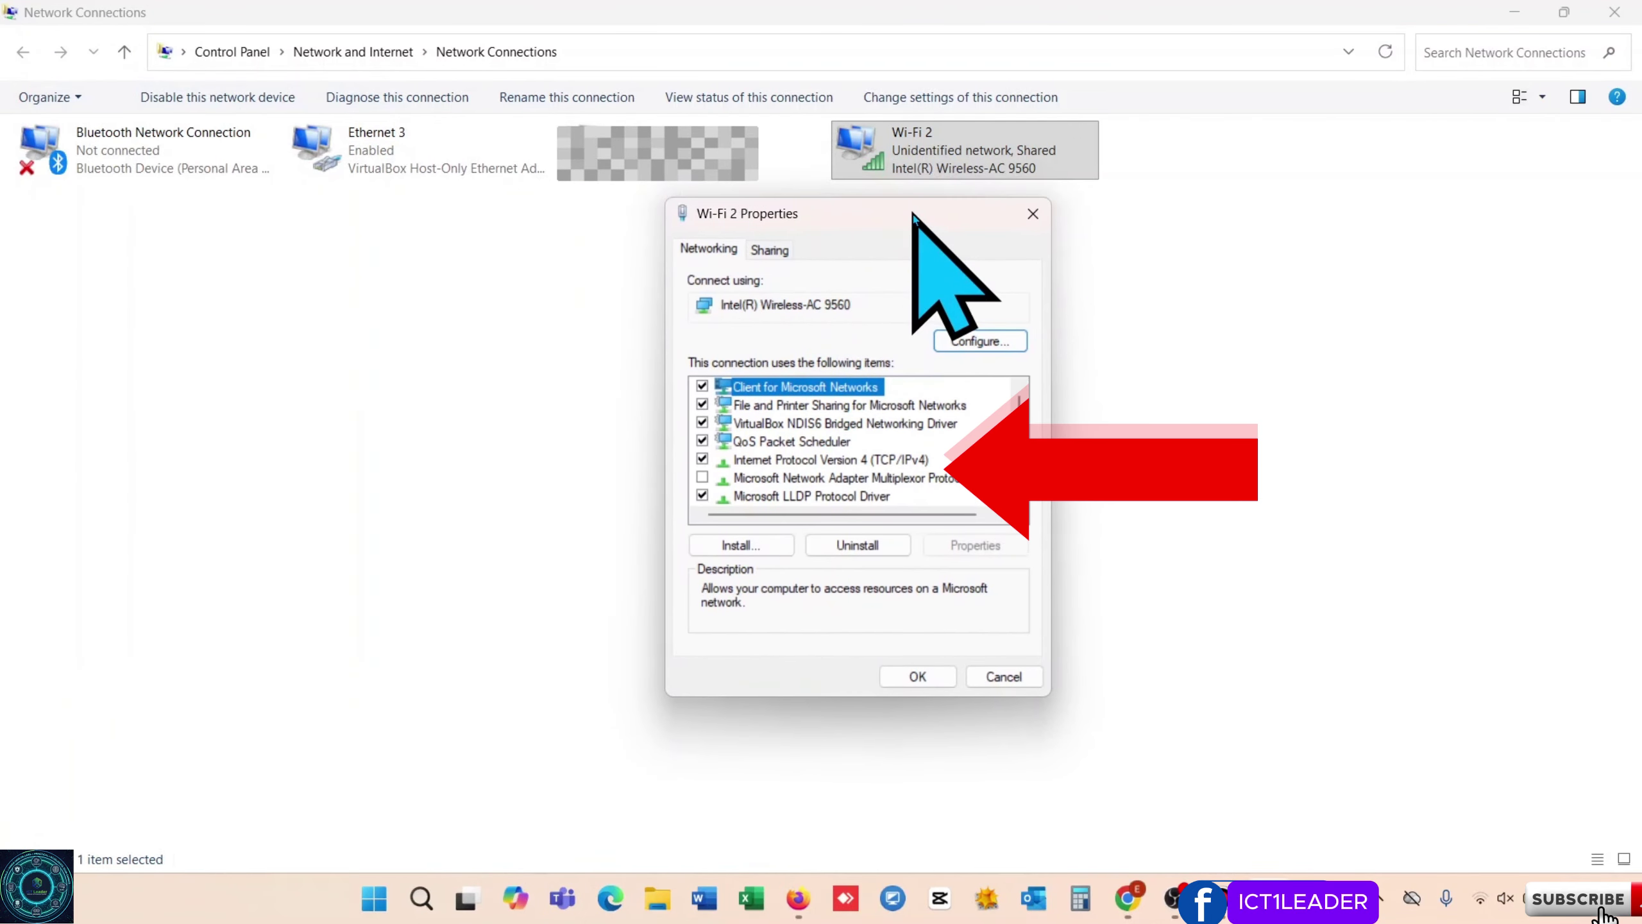
pyautogui.click(760, 460)
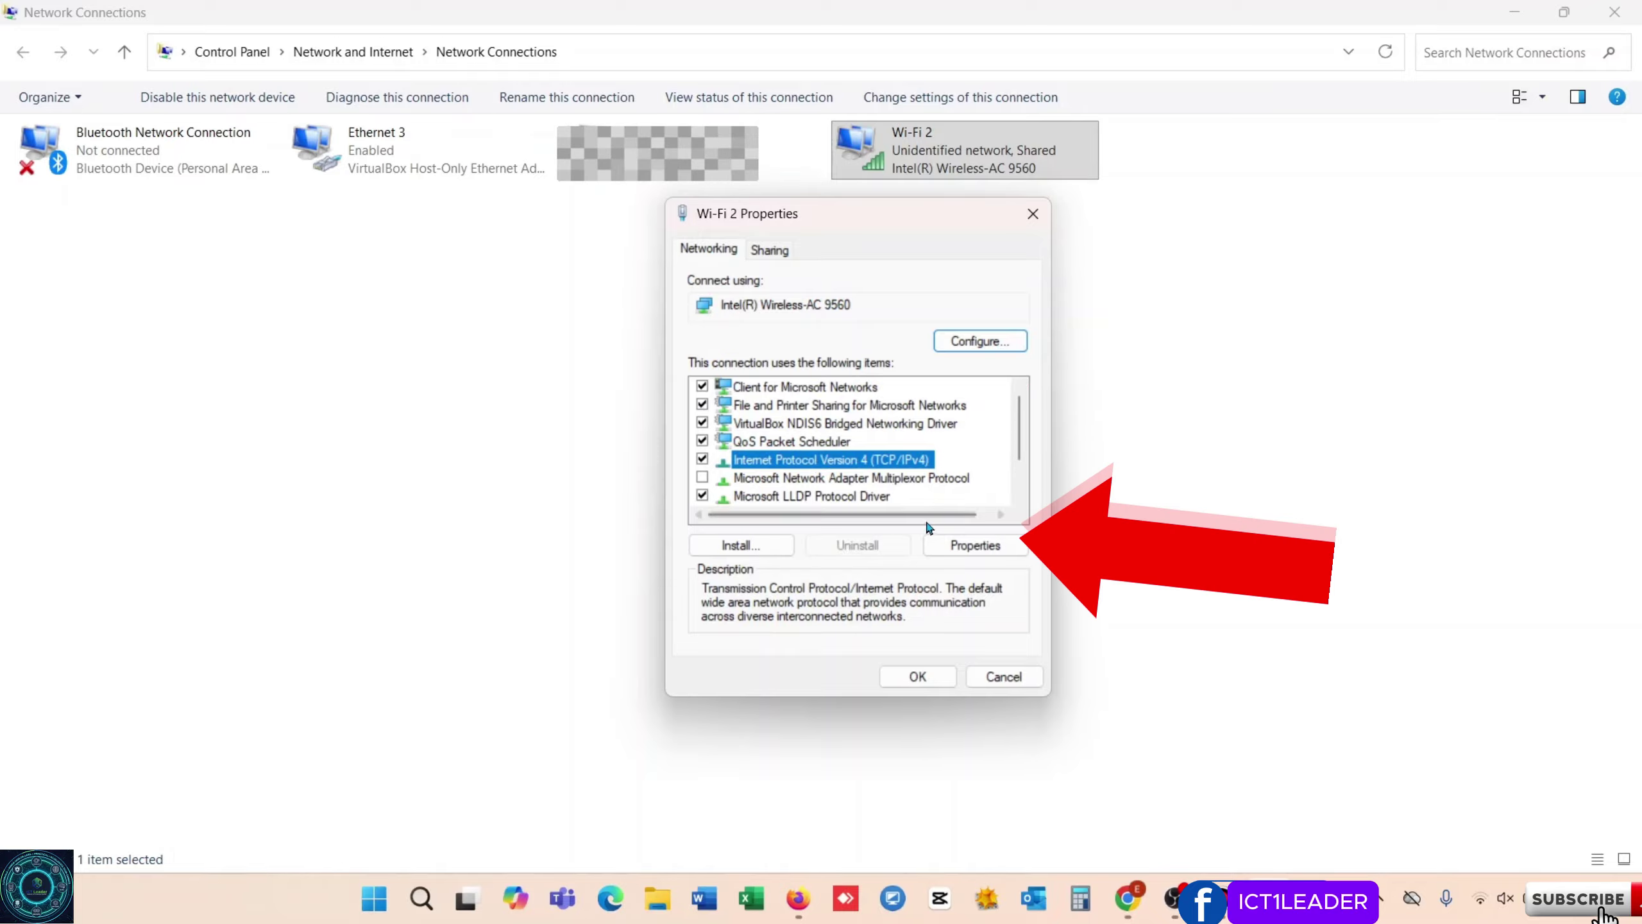
pyautogui.click(970, 547)
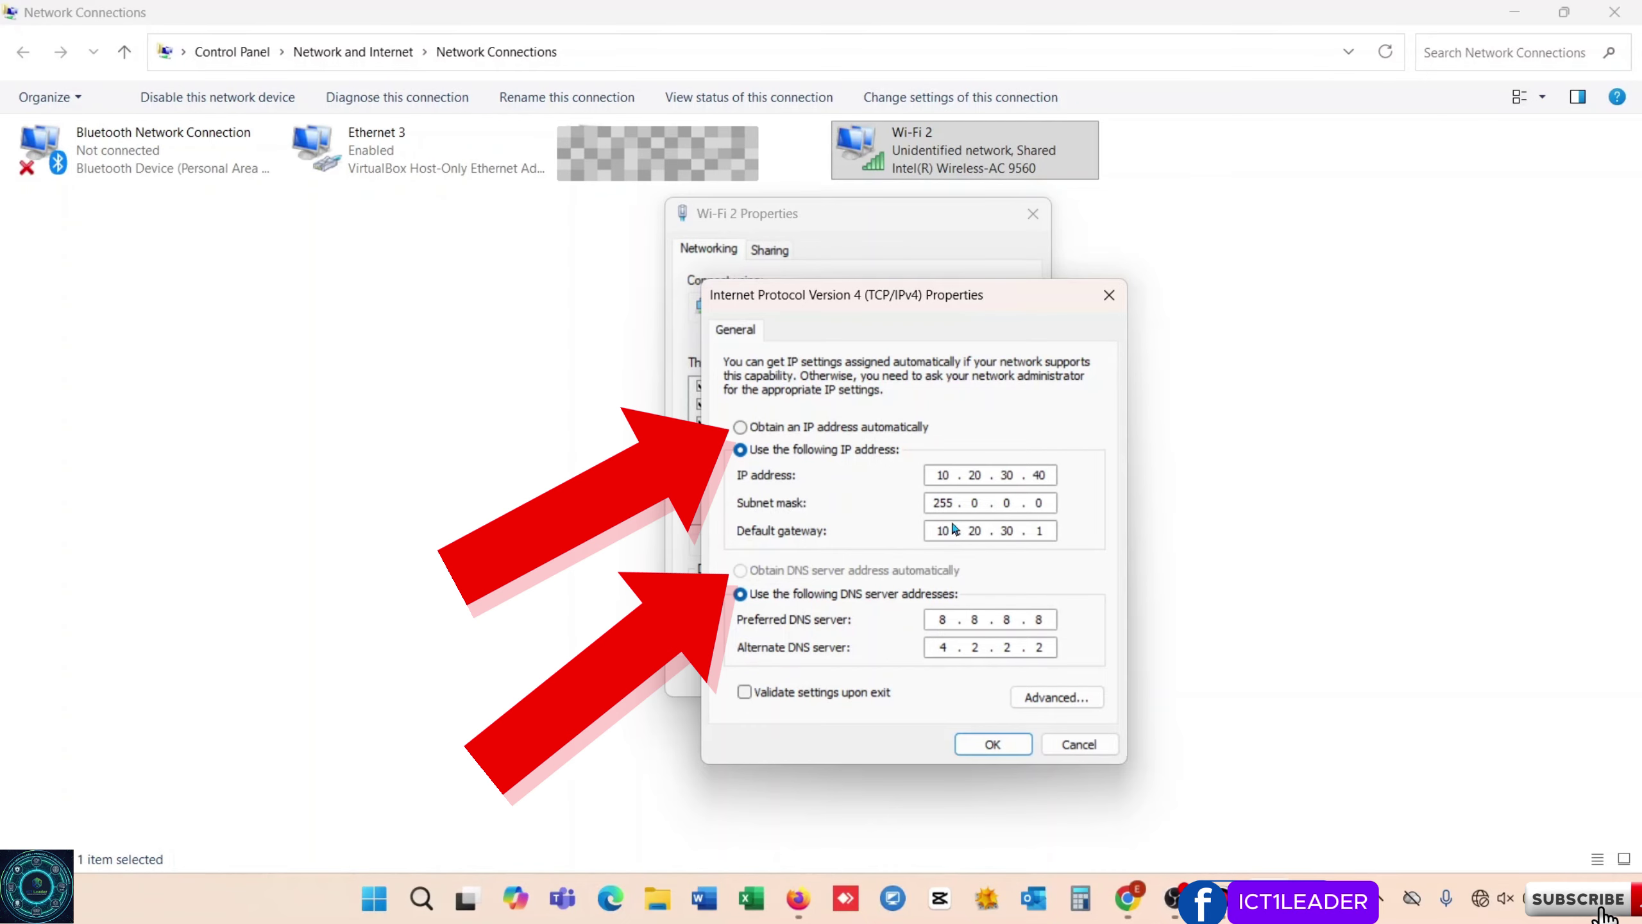
# Step: Set both the IP address and the DNS server address to be obtained automatically, and save the adapter's settings
pyautogui.click(740, 428)
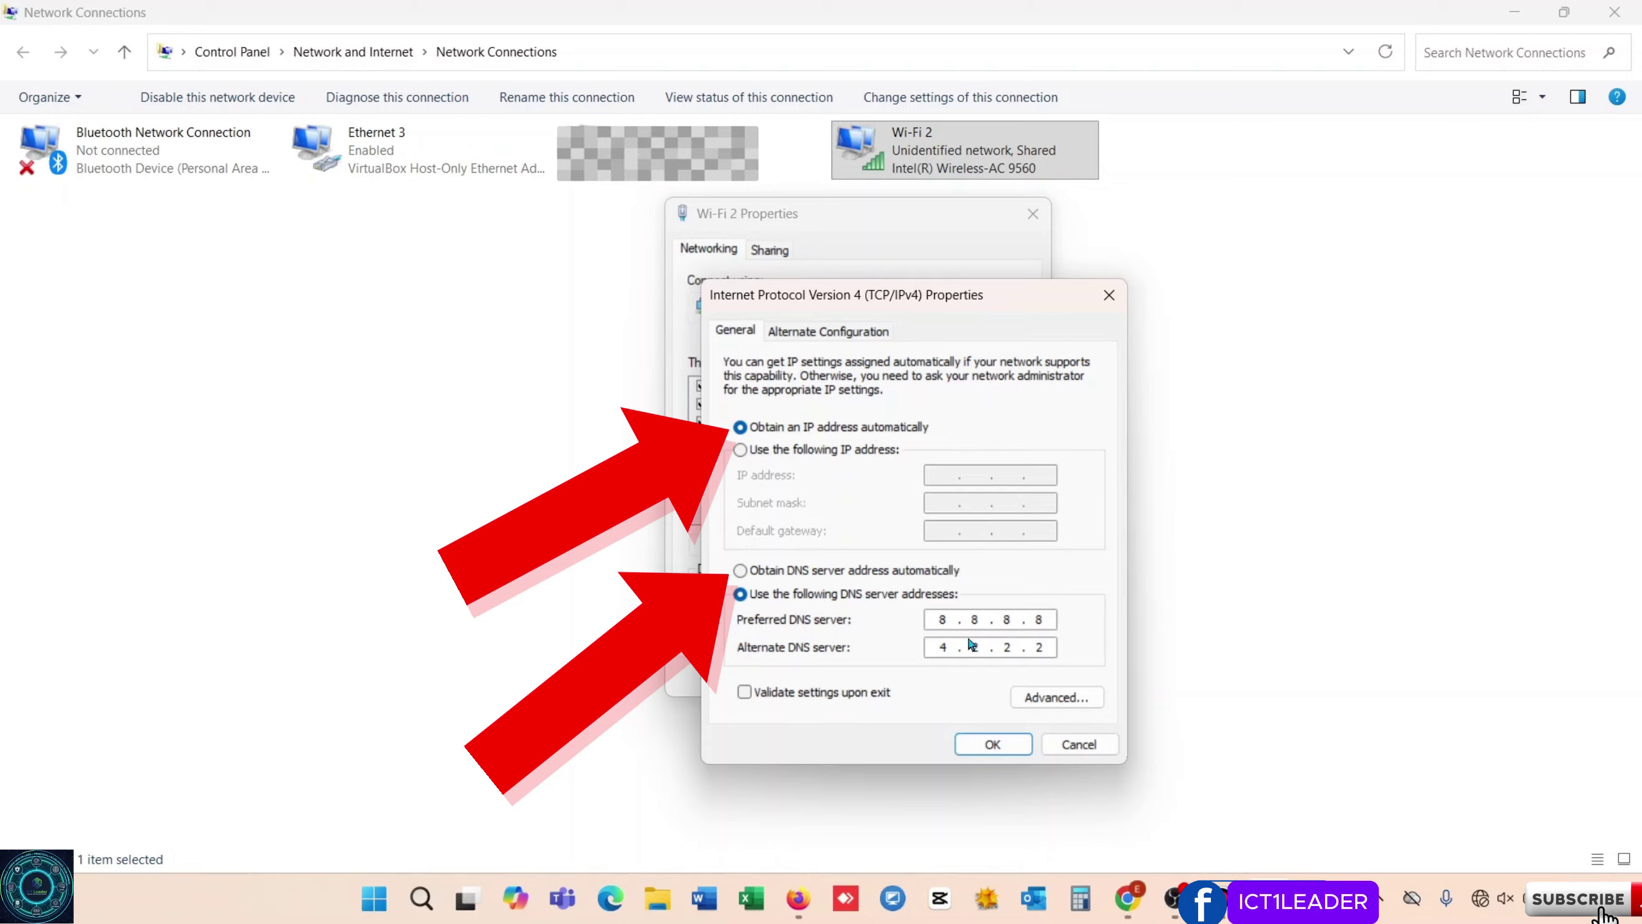
pyautogui.click(740, 571)
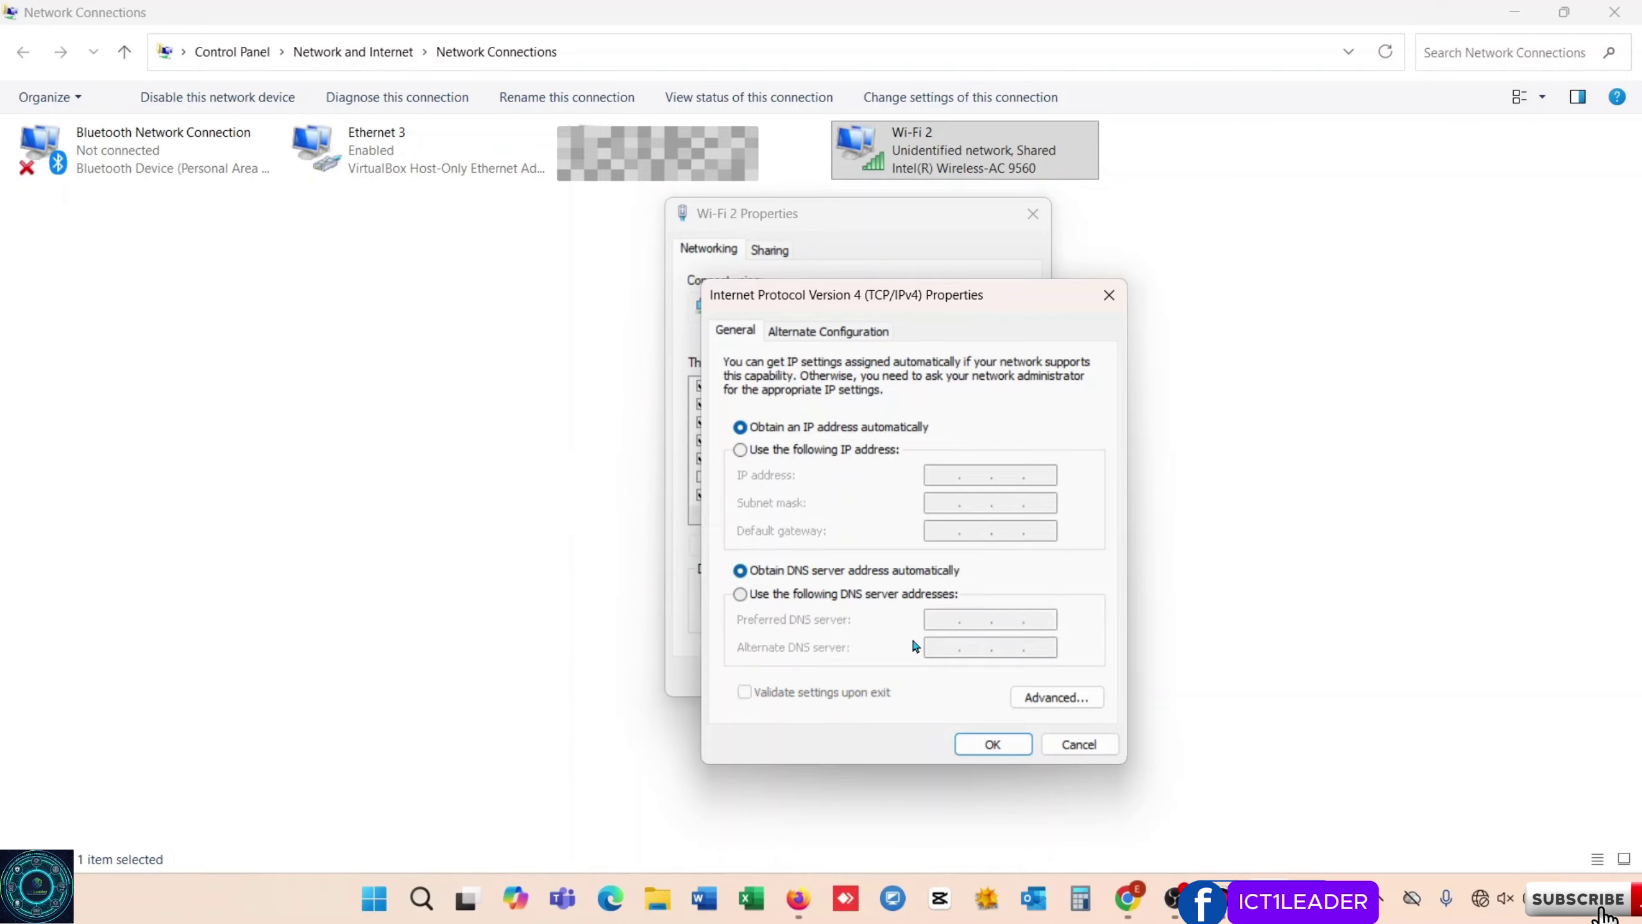
pyautogui.click(987, 746)
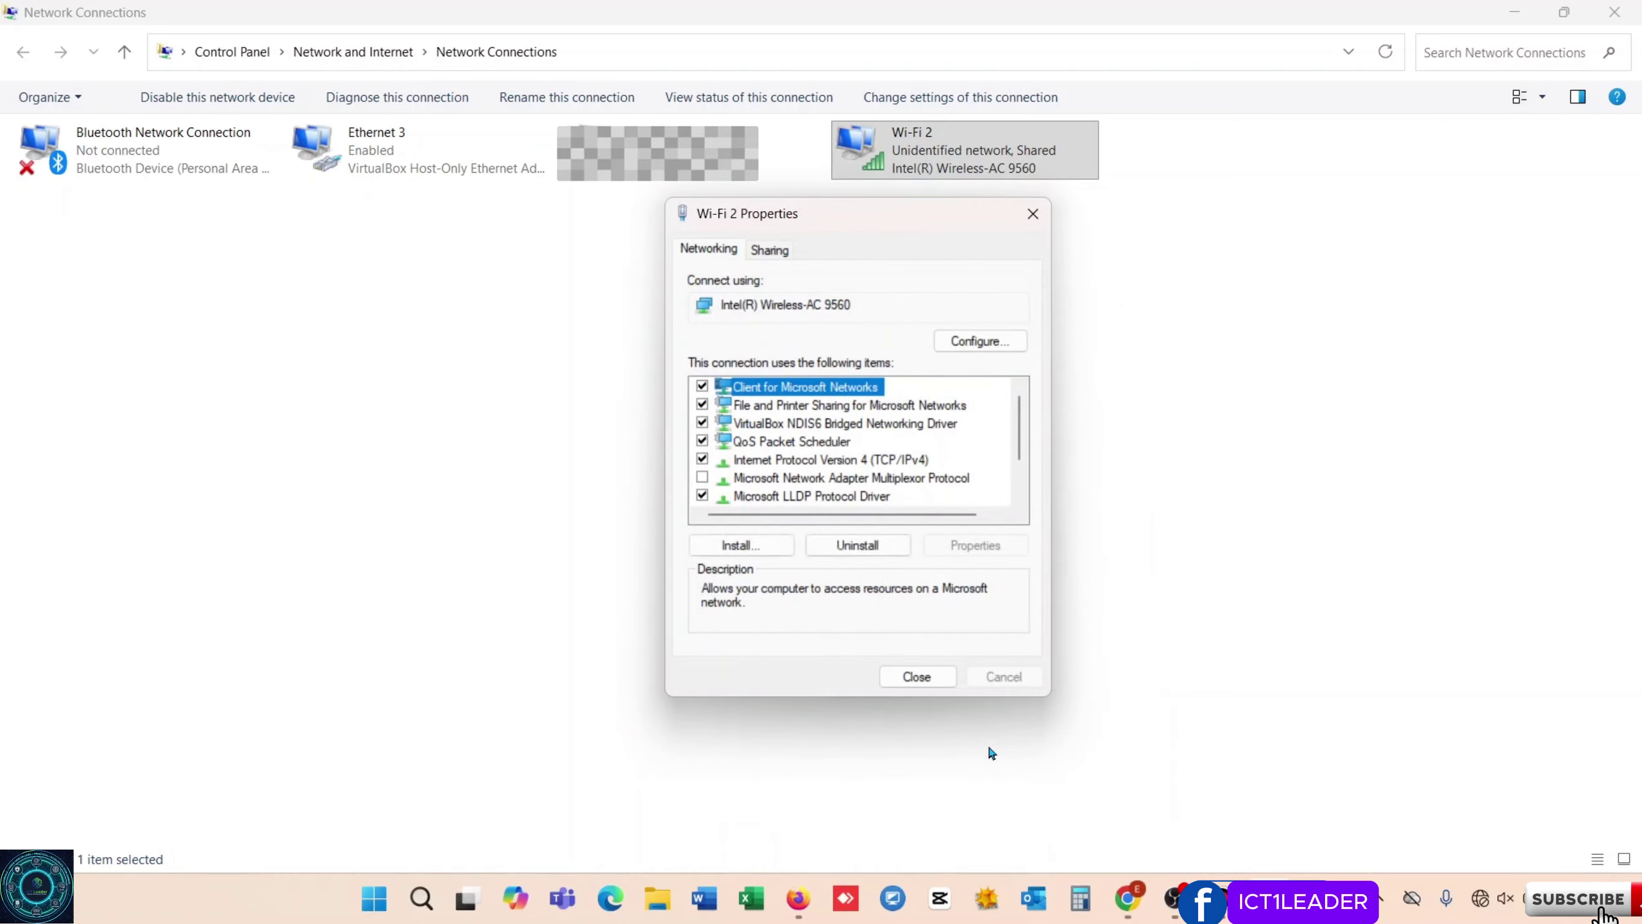
pyautogui.click(934, 683)
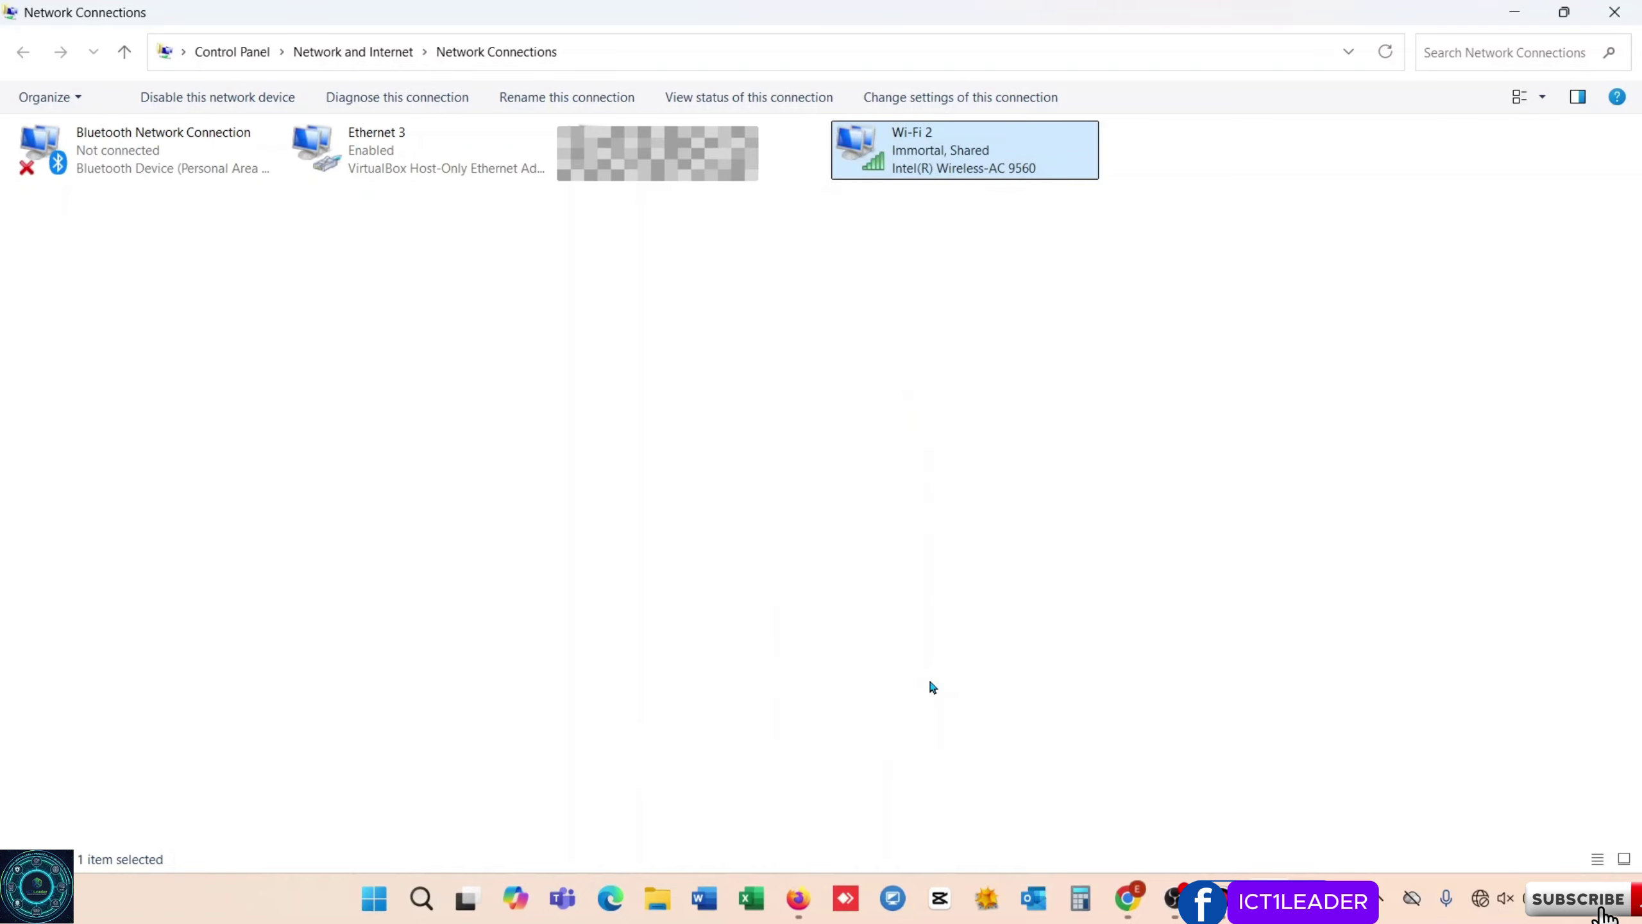
# Step: Verify the Immortal network's connection status in the Wi-Fi list with the new adapter settings
pyautogui.click(1481, 898)
pyautogui.click(1357, 493)
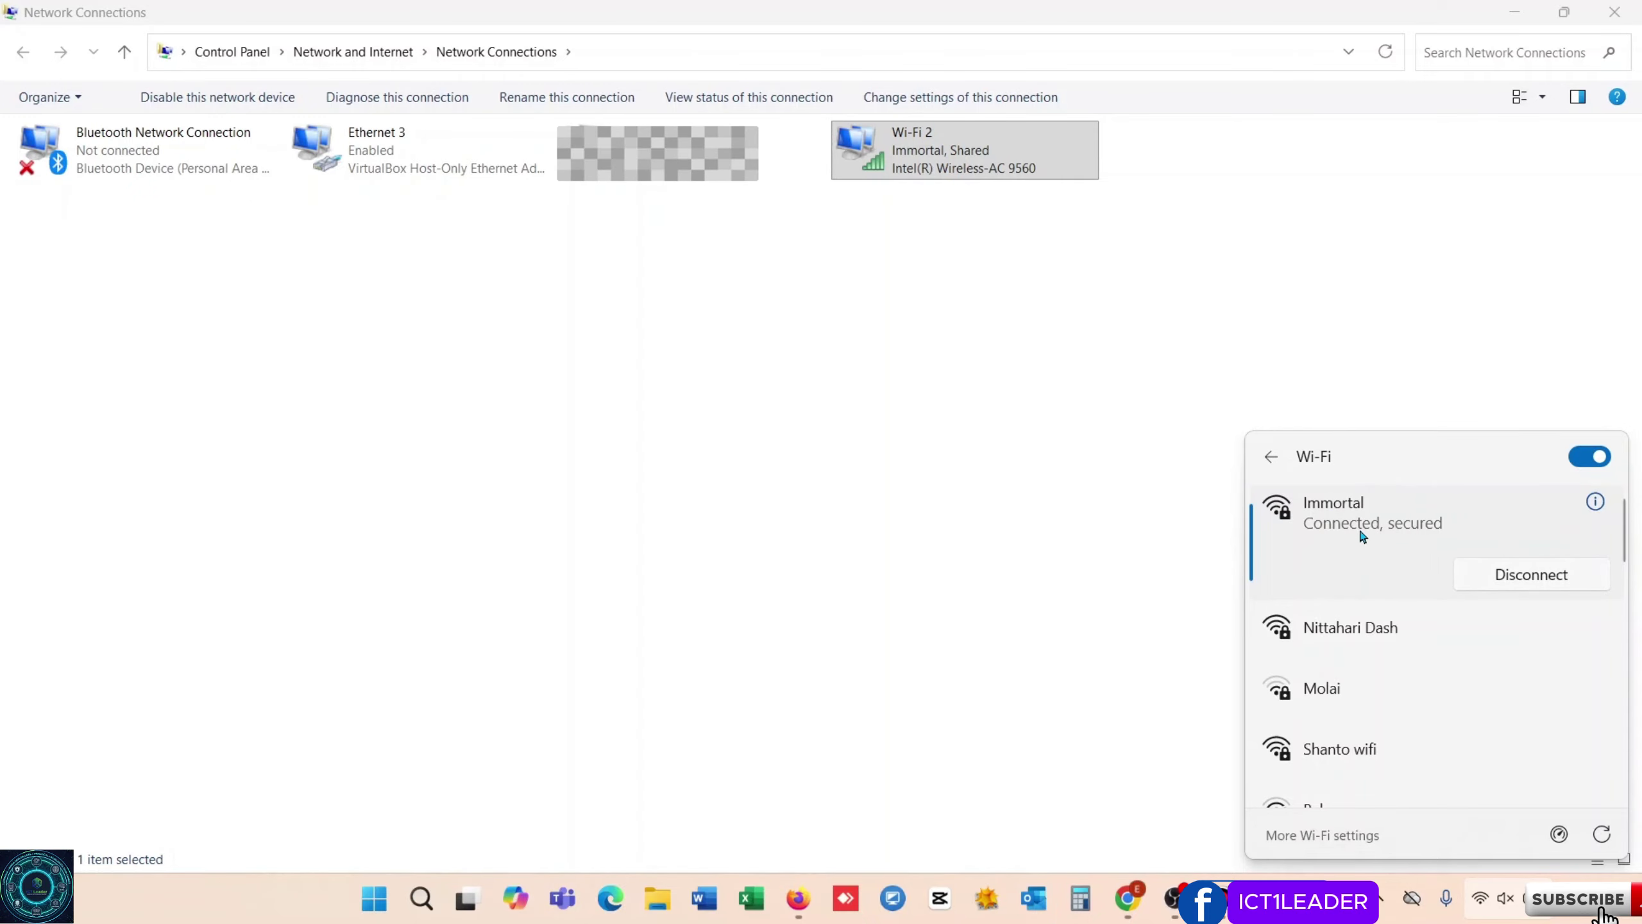
pyautogui.click(1068, 637)
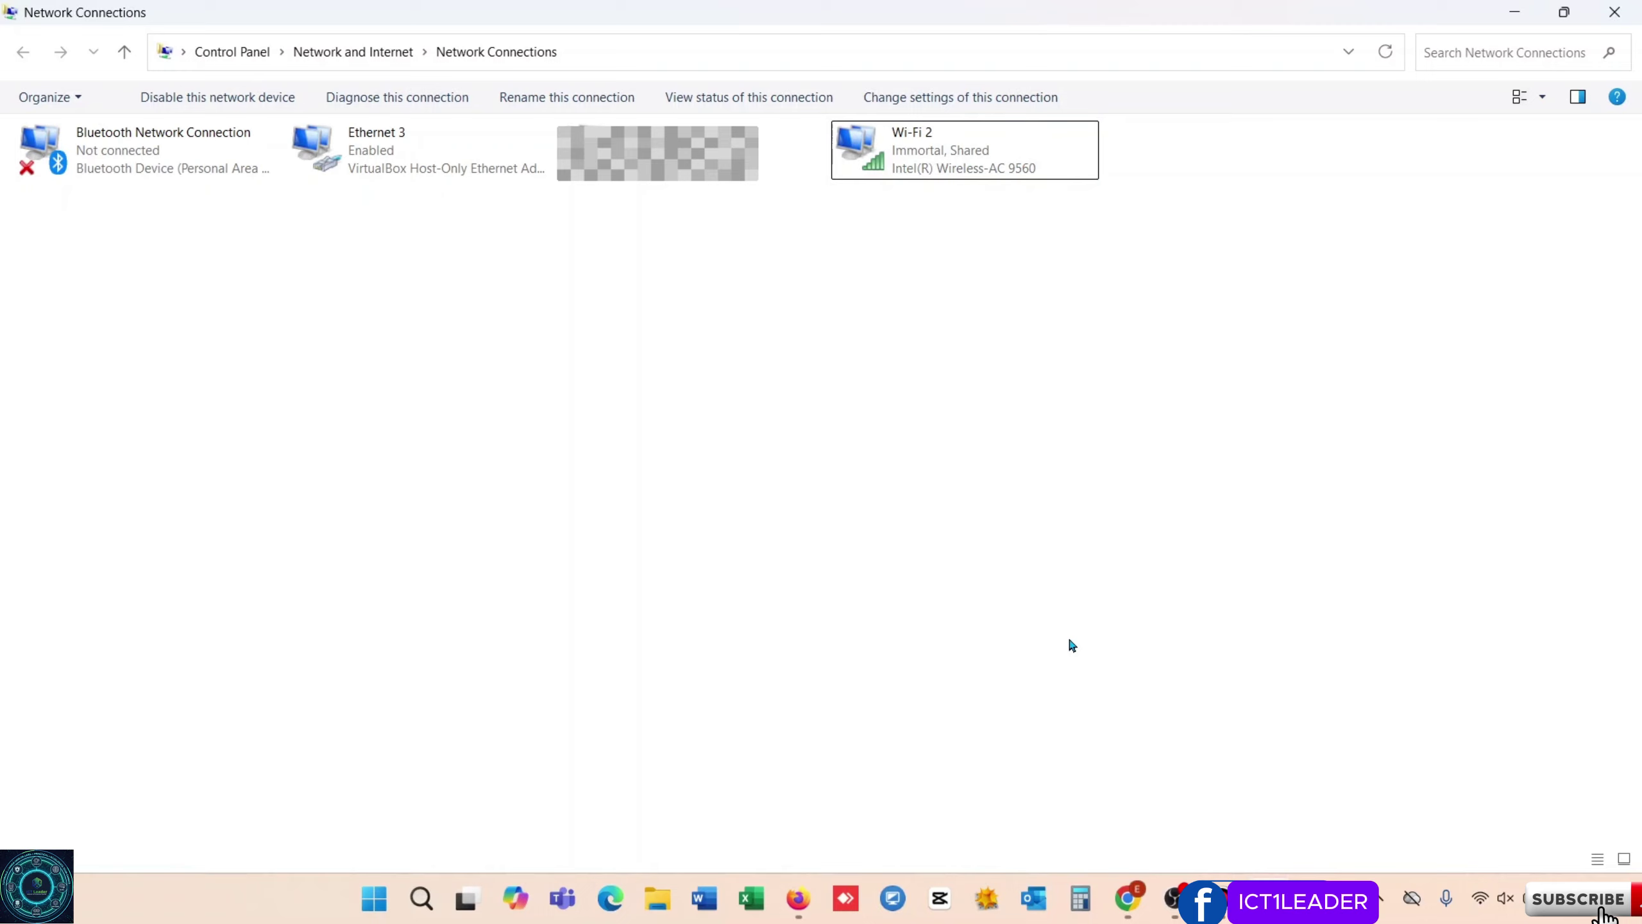
pyautogui.click(802, 902)
pyautogui.click(553, 63)
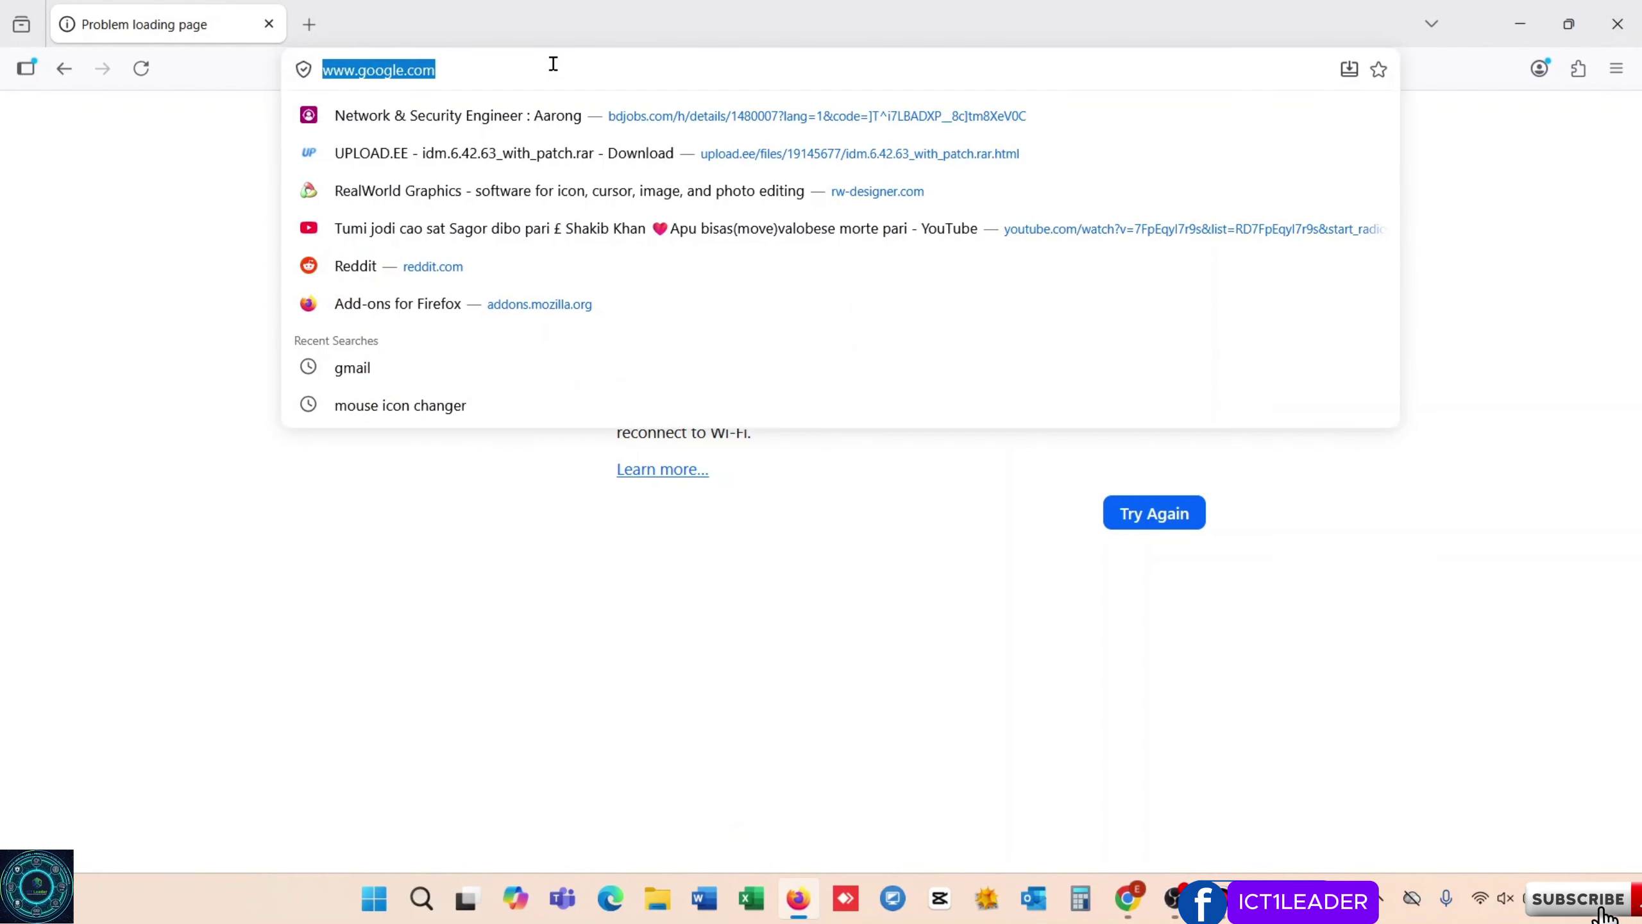
pyautogui.click(144, 69)
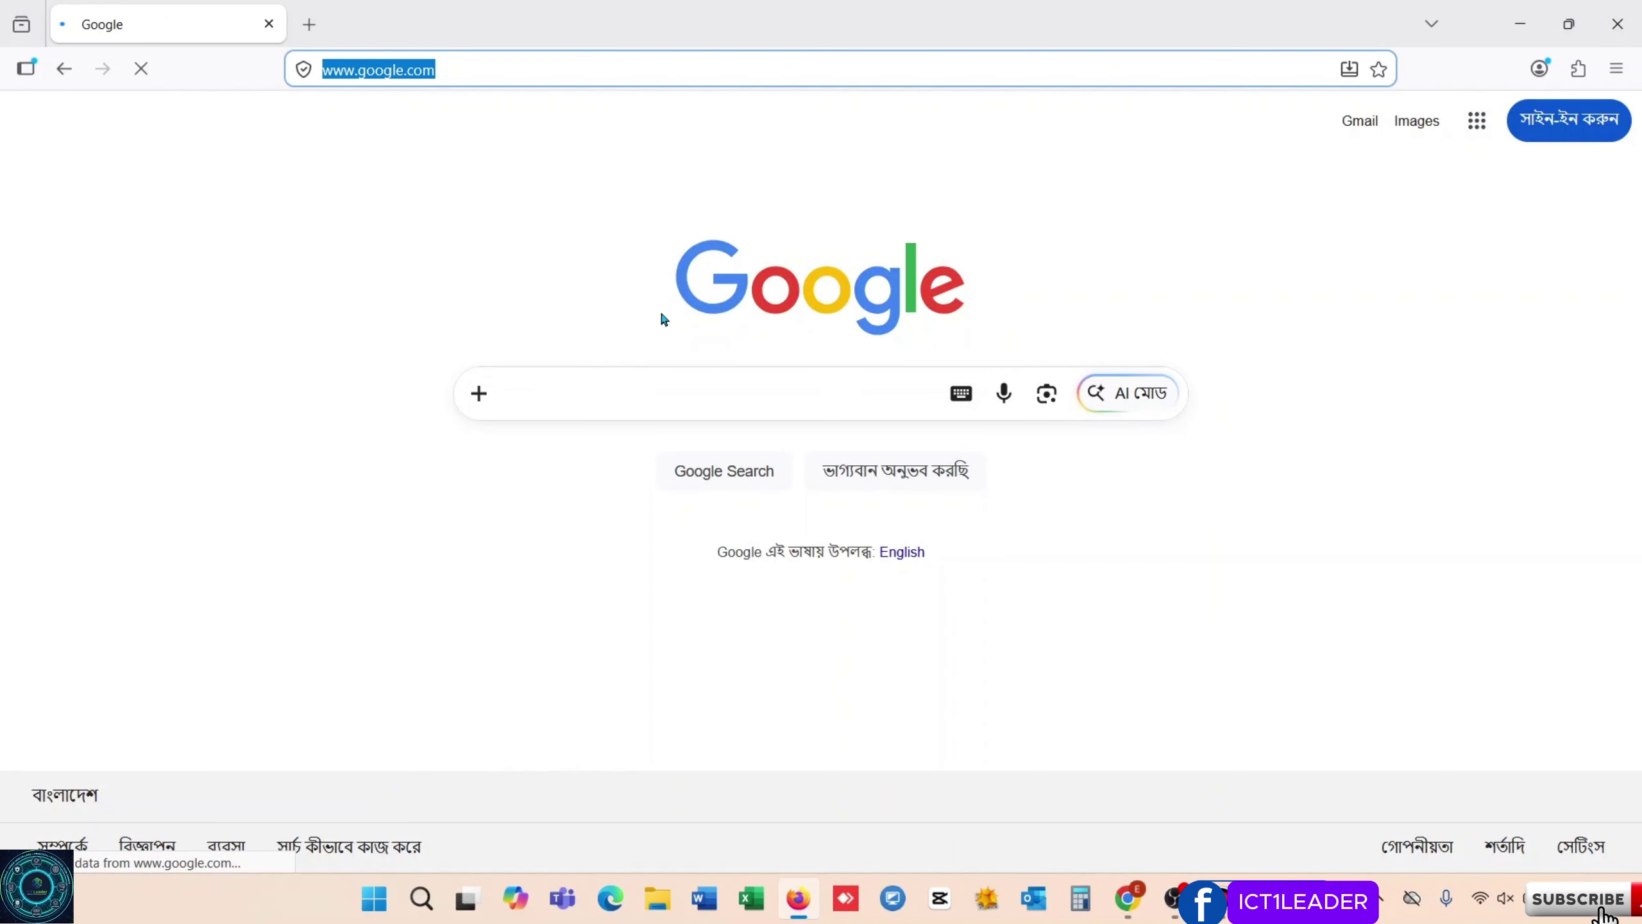
pyautogui.click(781, 249)
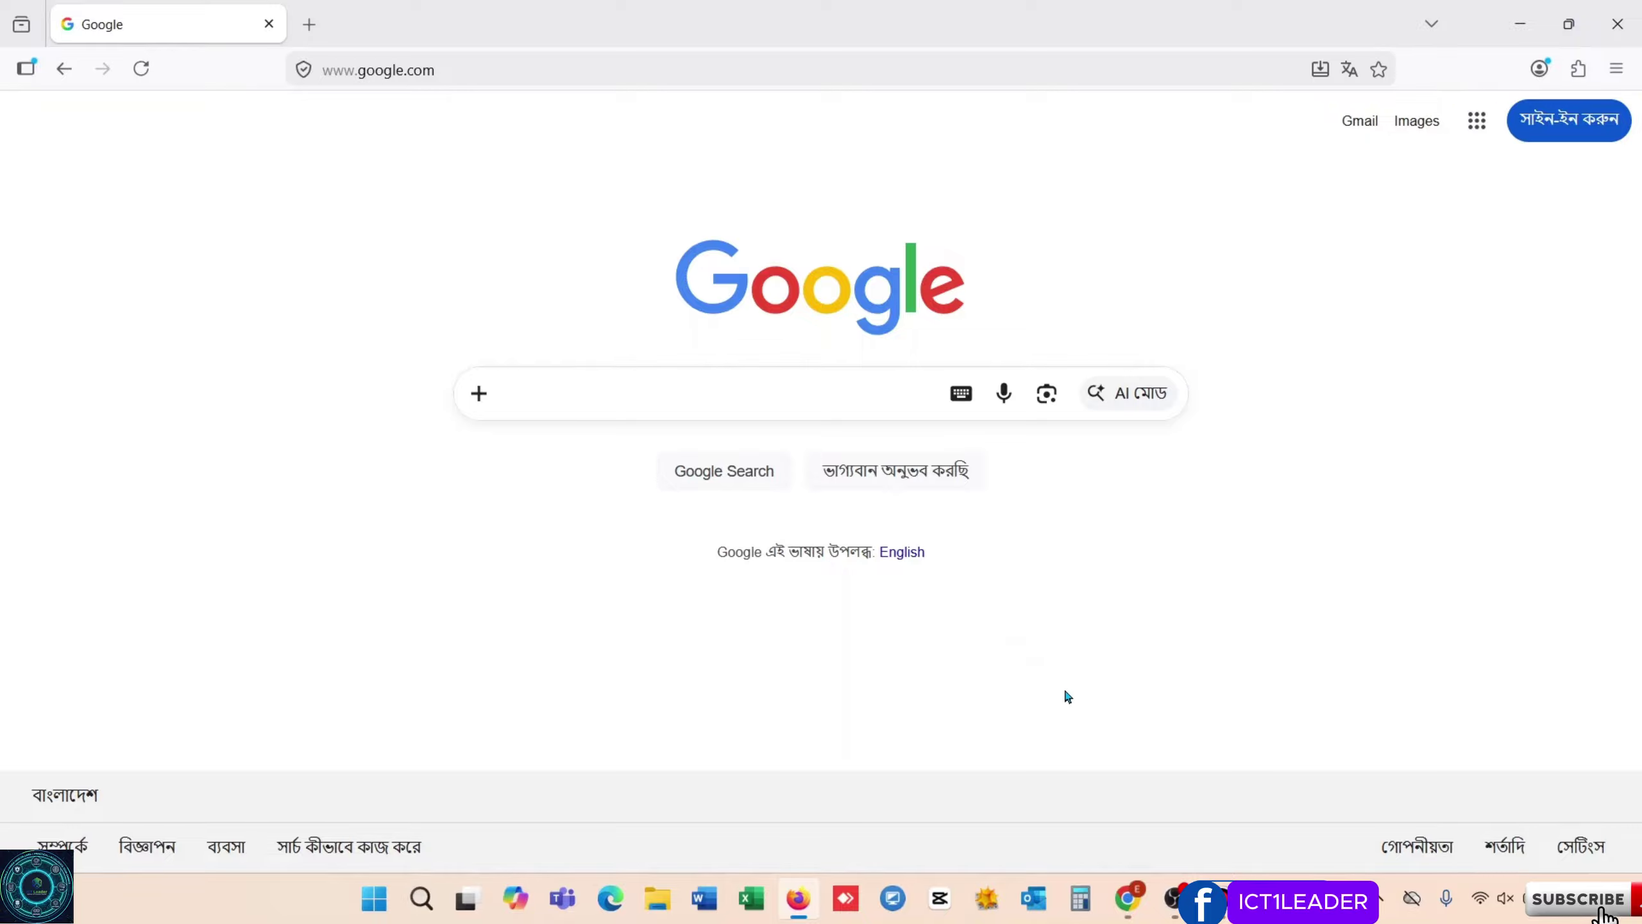
pyautogui.moveTo(1043, 660); pyautogui.dragTo(1202, 855)
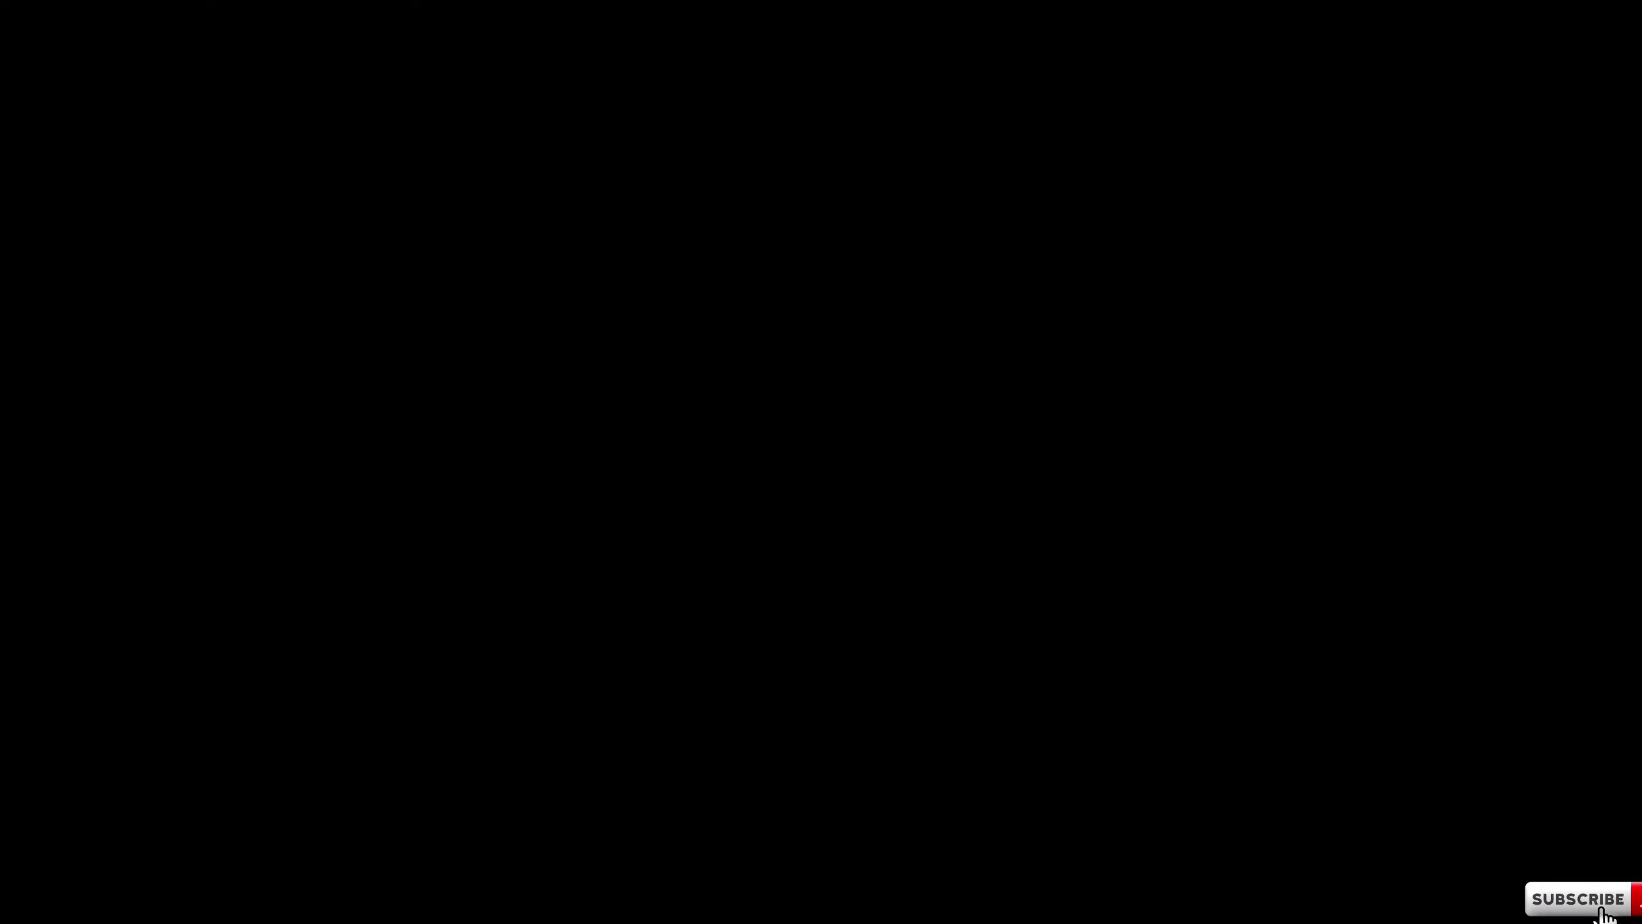